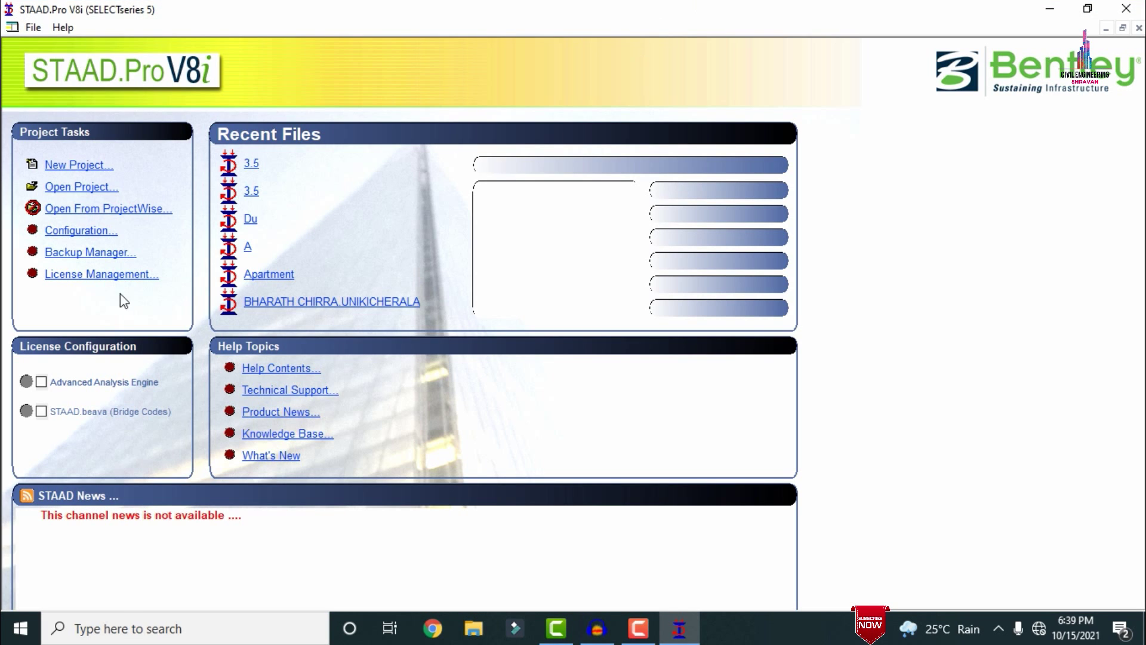
Open the 3.5 model, include load cases DL, LL and HP, and run STAAD.foundation
left_click(249, 164)
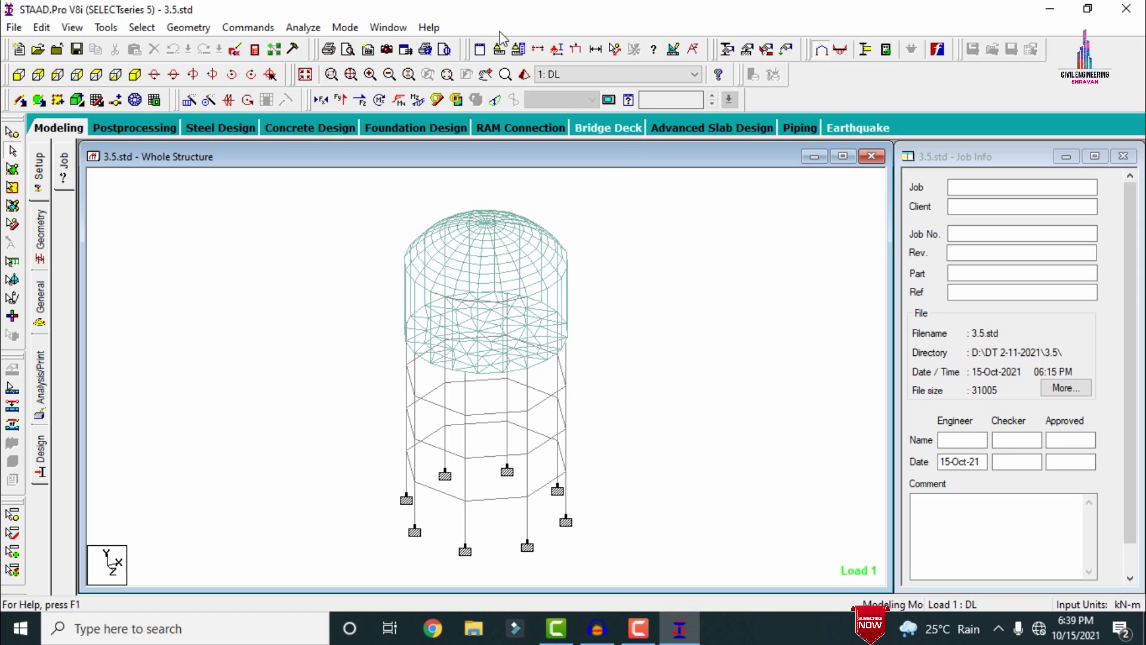
left_click(418, 128)
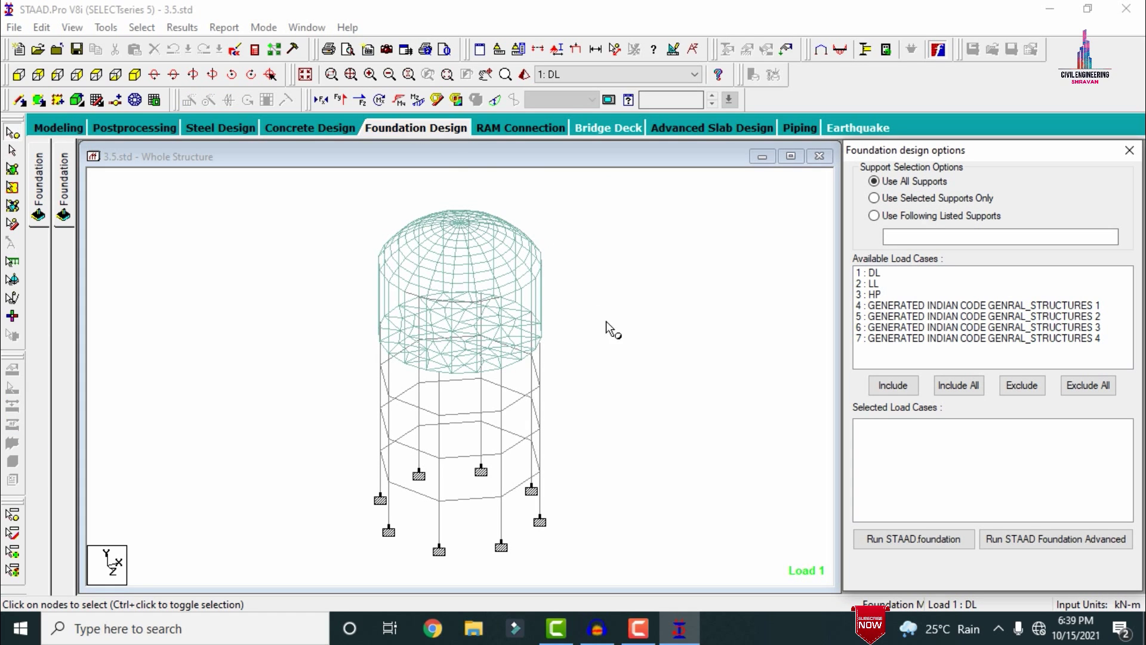
left_click(871, 276)
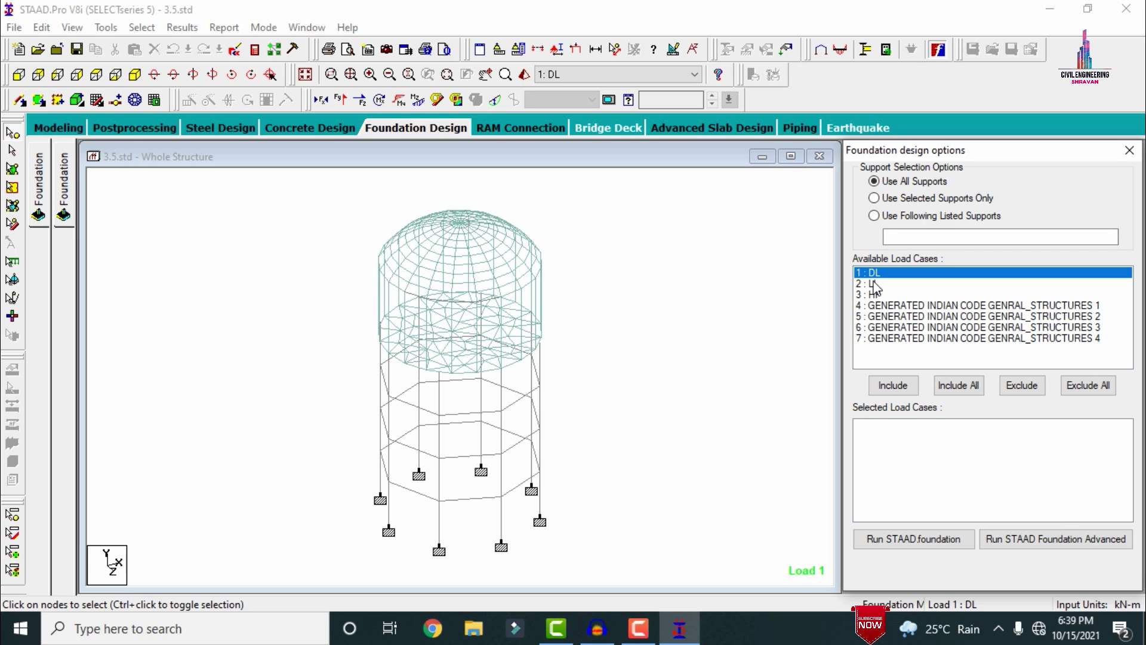
left_click(873, 285)
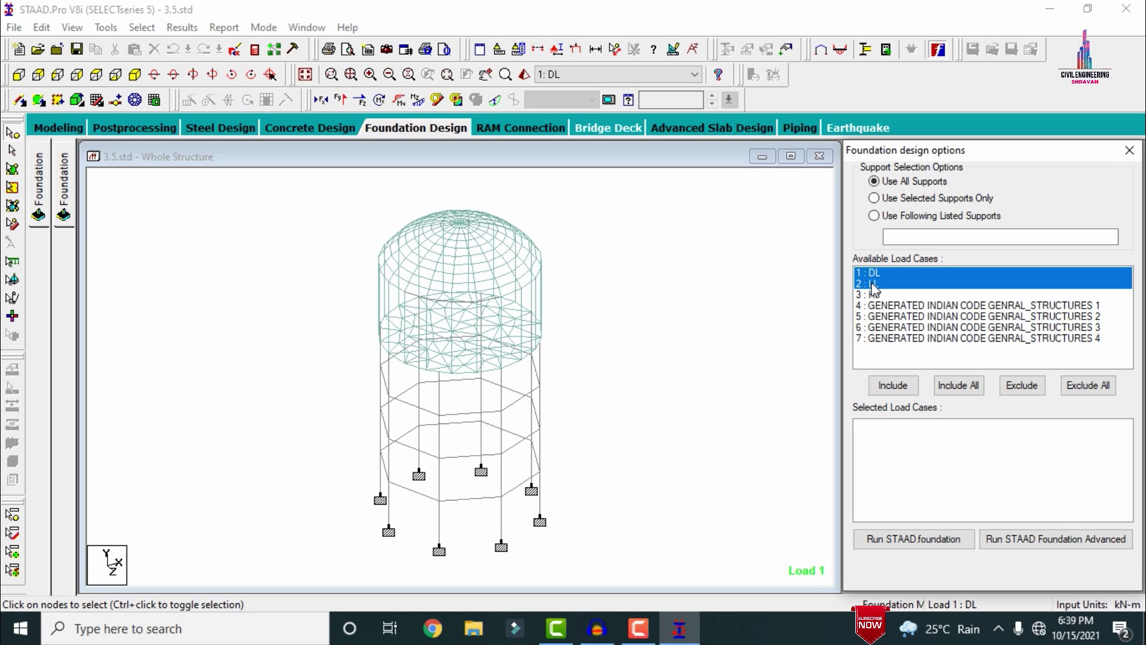
left_click(878, 295)
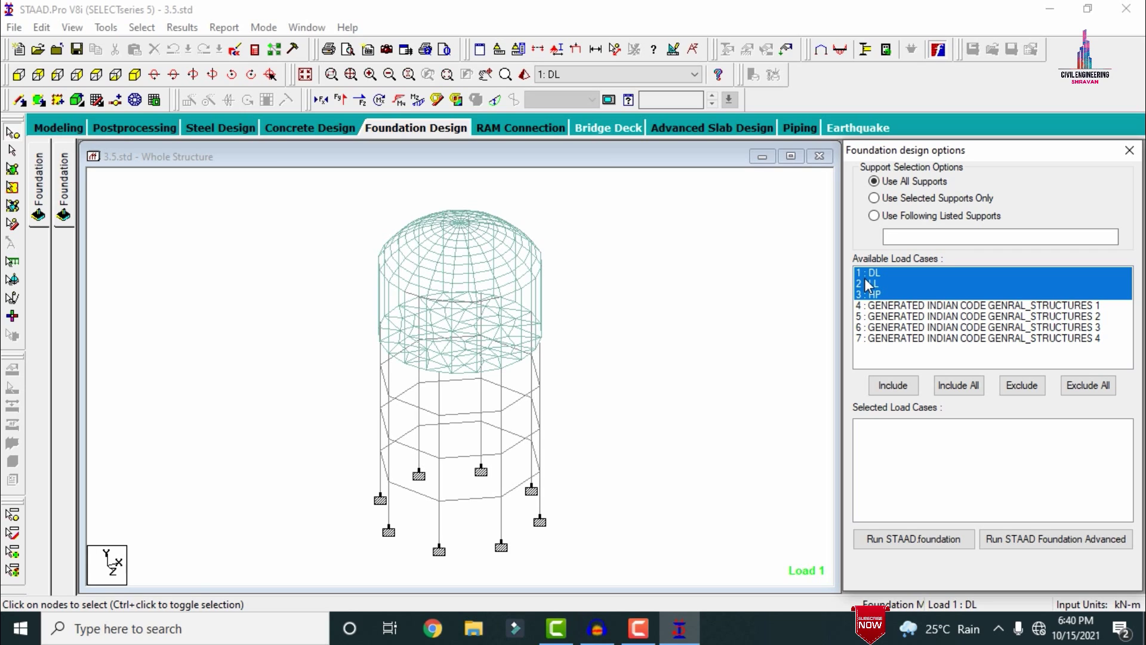
left_click(894, 385)
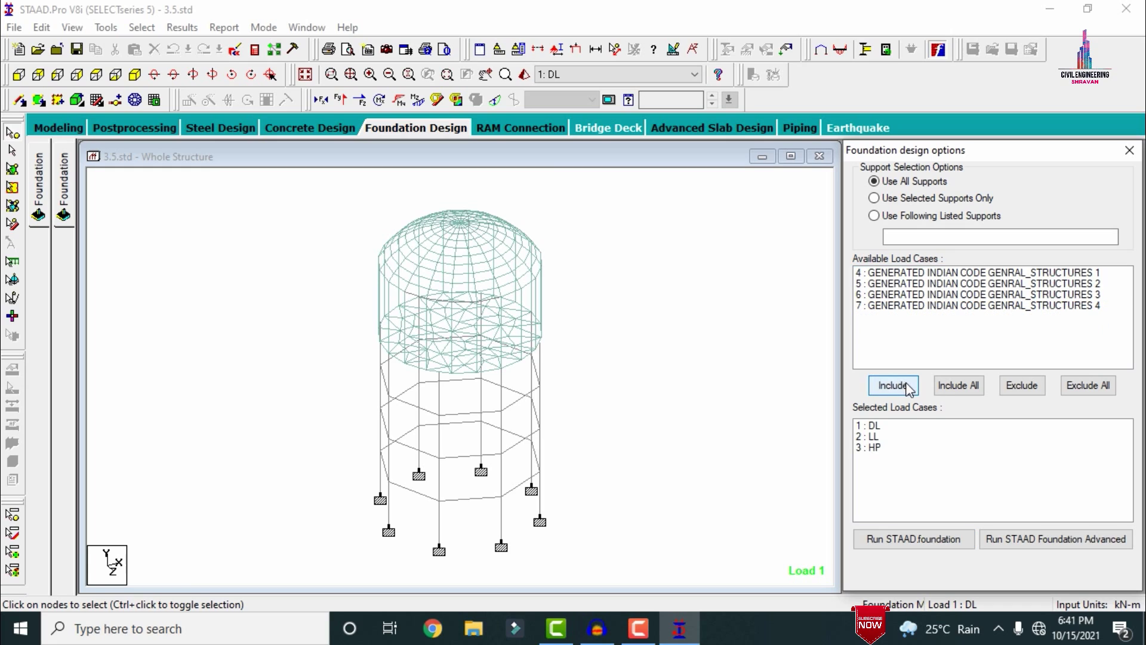
left_click(897, 545)
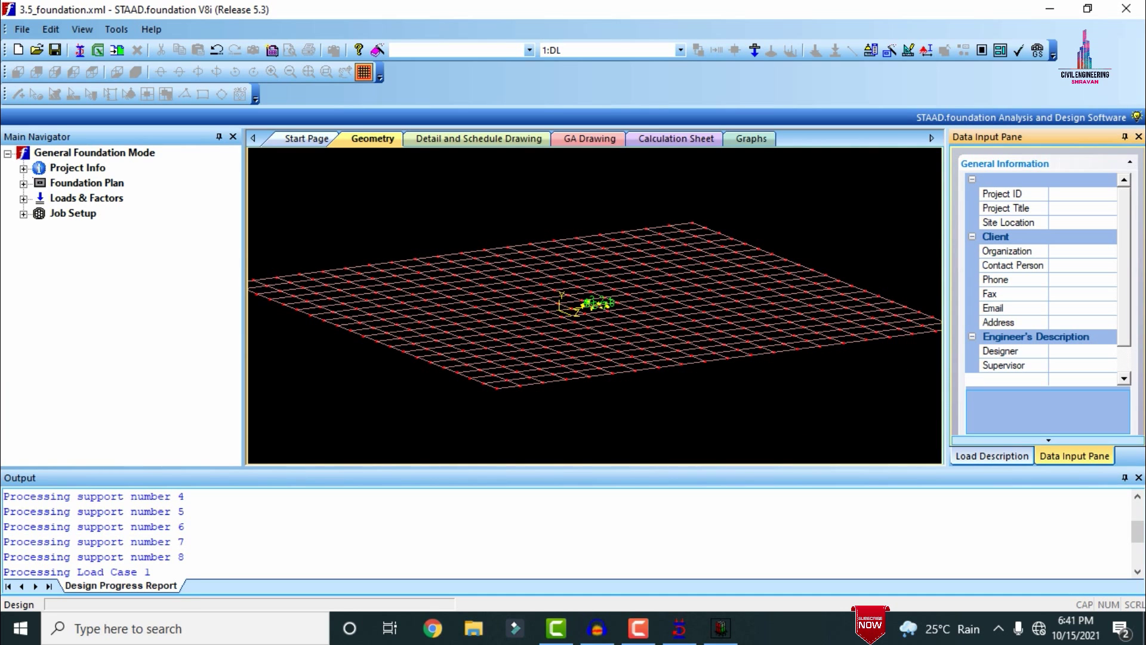
Close the output log, zoom in on supports 1–8, and expand Loads & Factors
left_click(1140, 478)
left_click(1140, 478)
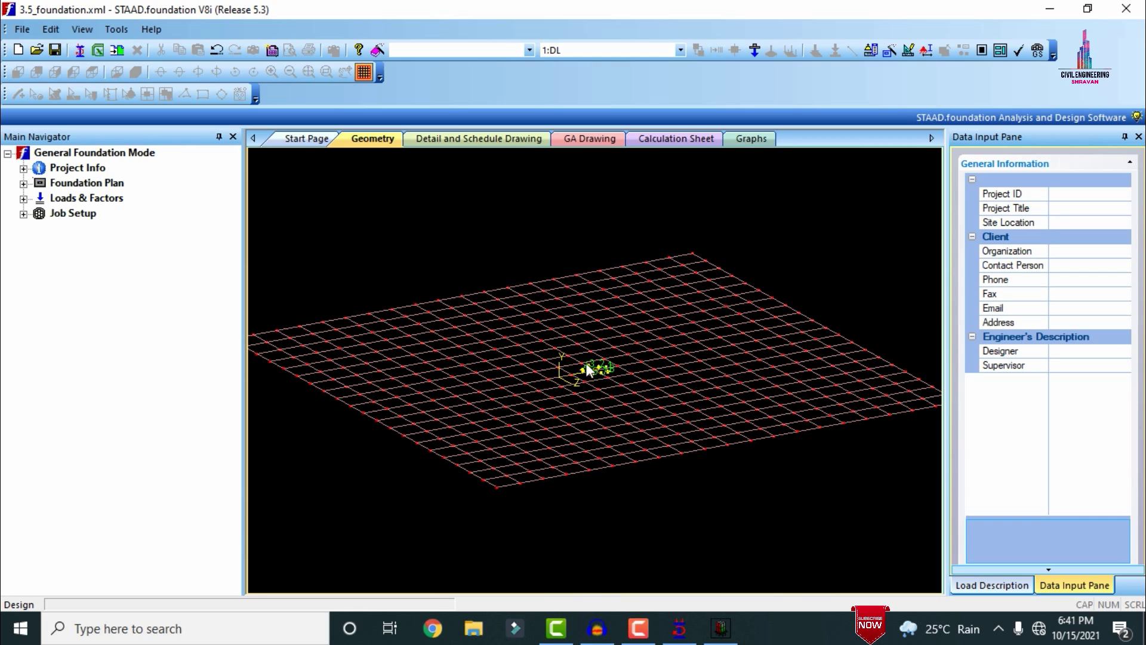
scroll(582, 375, "up", 8)
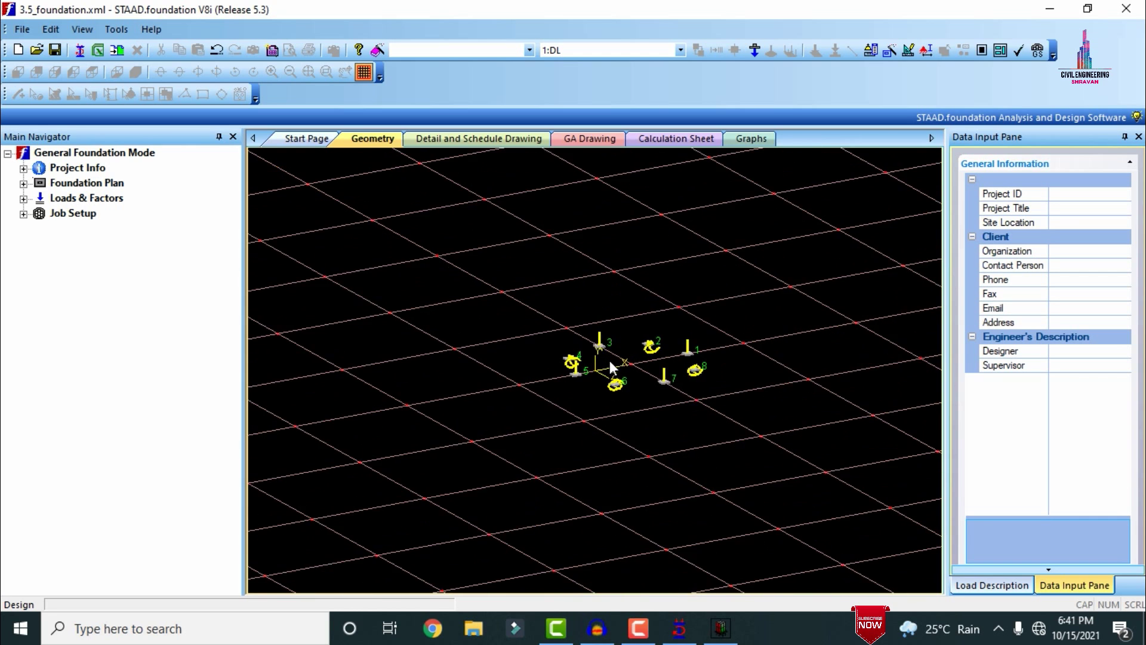
scroll(672, 345, "up", 2)
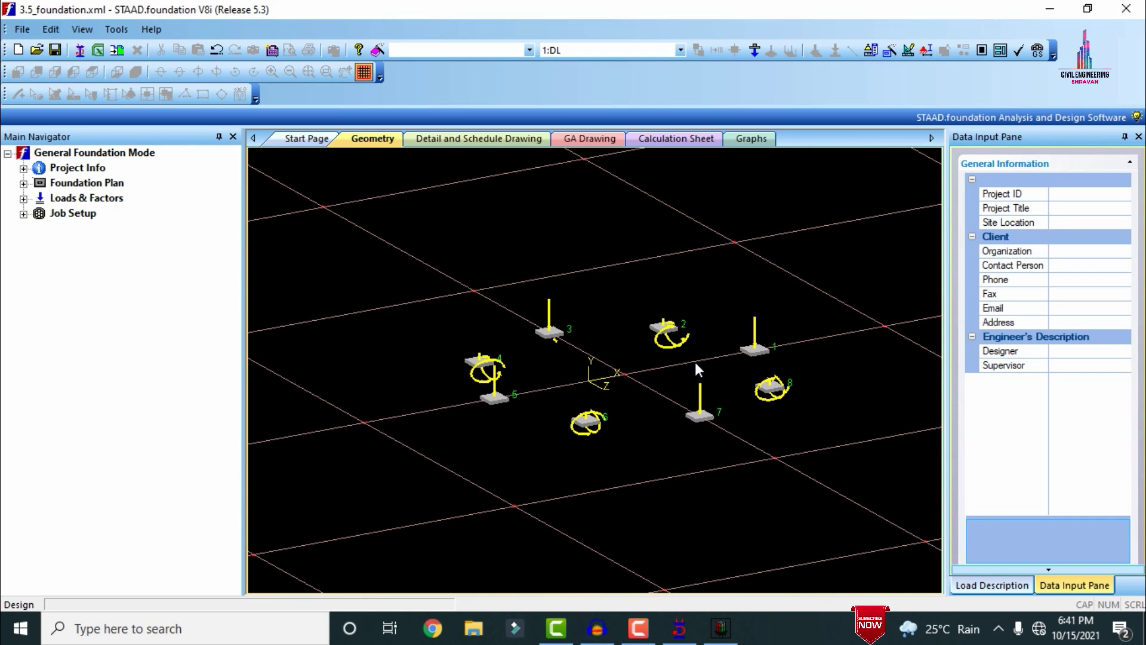
left_click(24, 199)
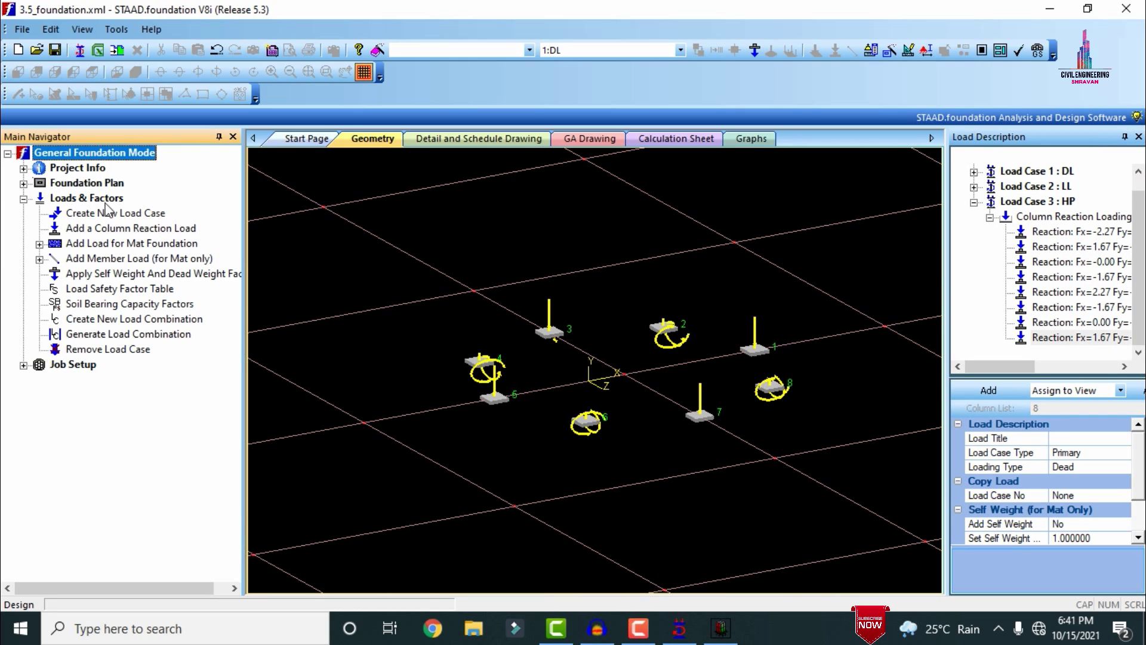
Generate INDIAN-table service combinations 101–102 and ultimate combinations 201–204
left_click(95, 338)
left_click(338, 135)
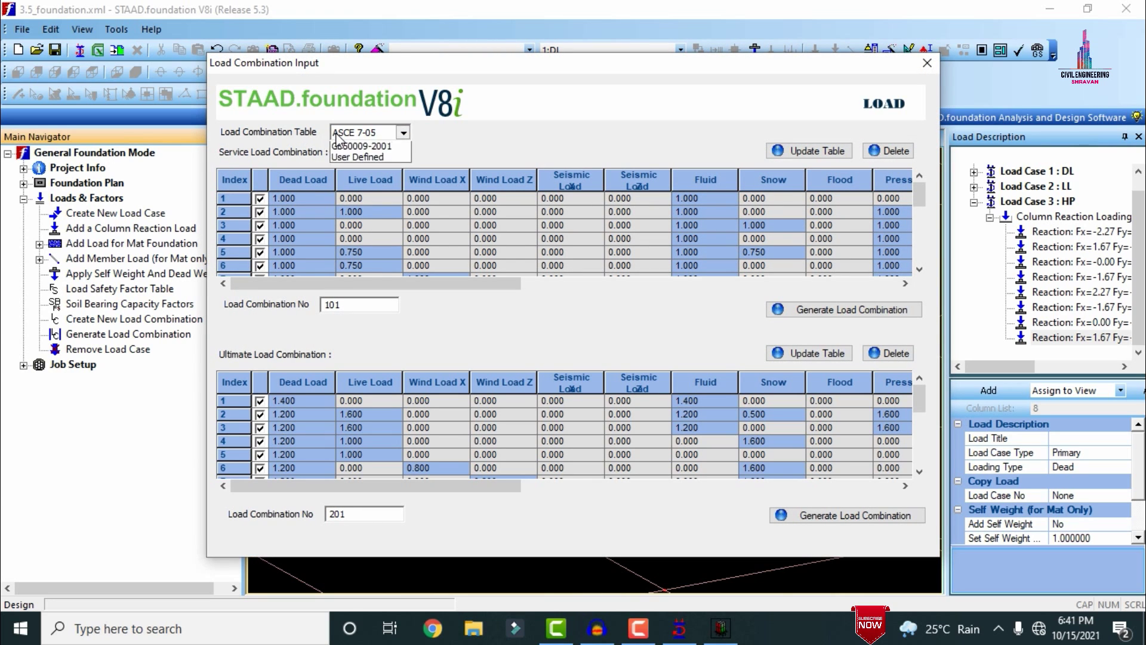
left_click(358, 169)
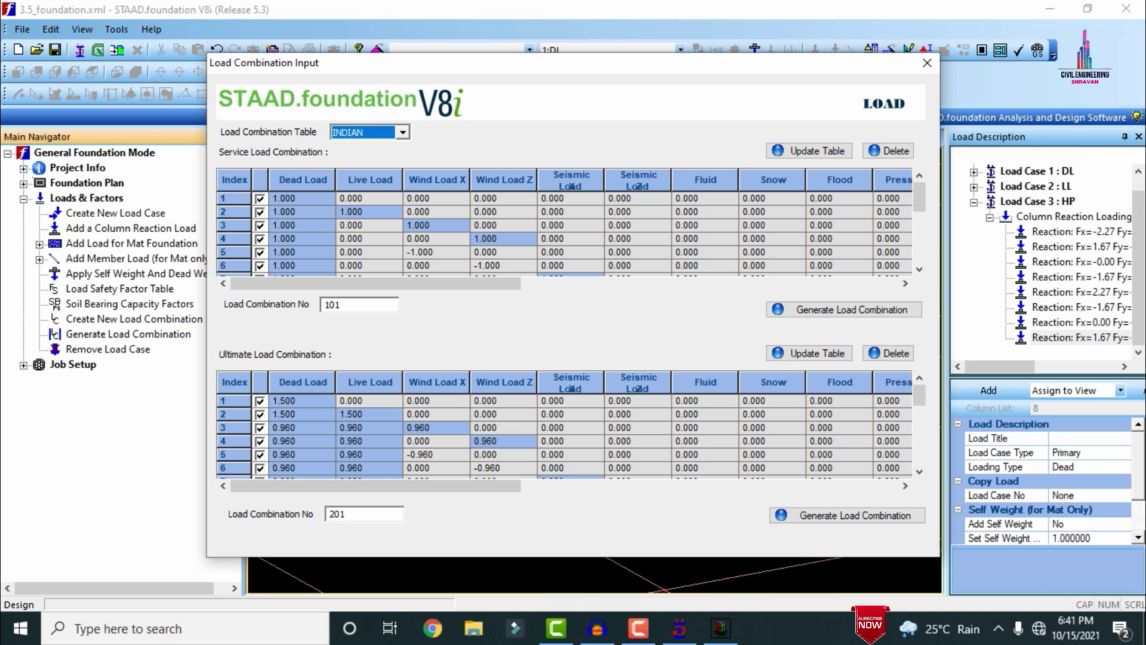
left_click(878, 316)
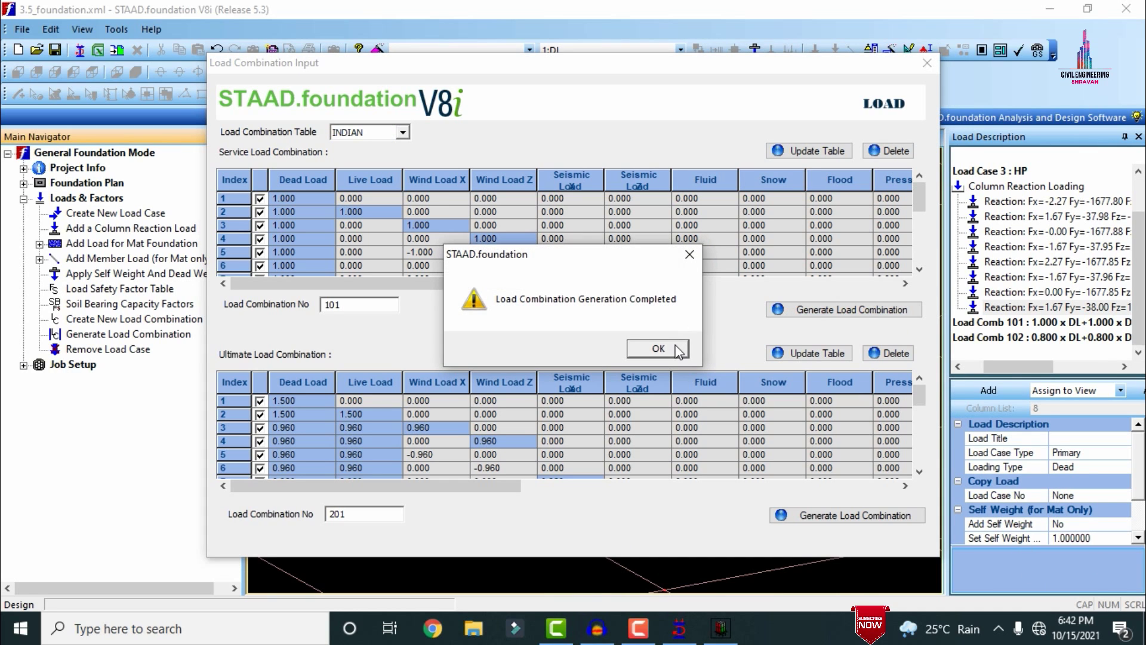
left_click(658, 349)
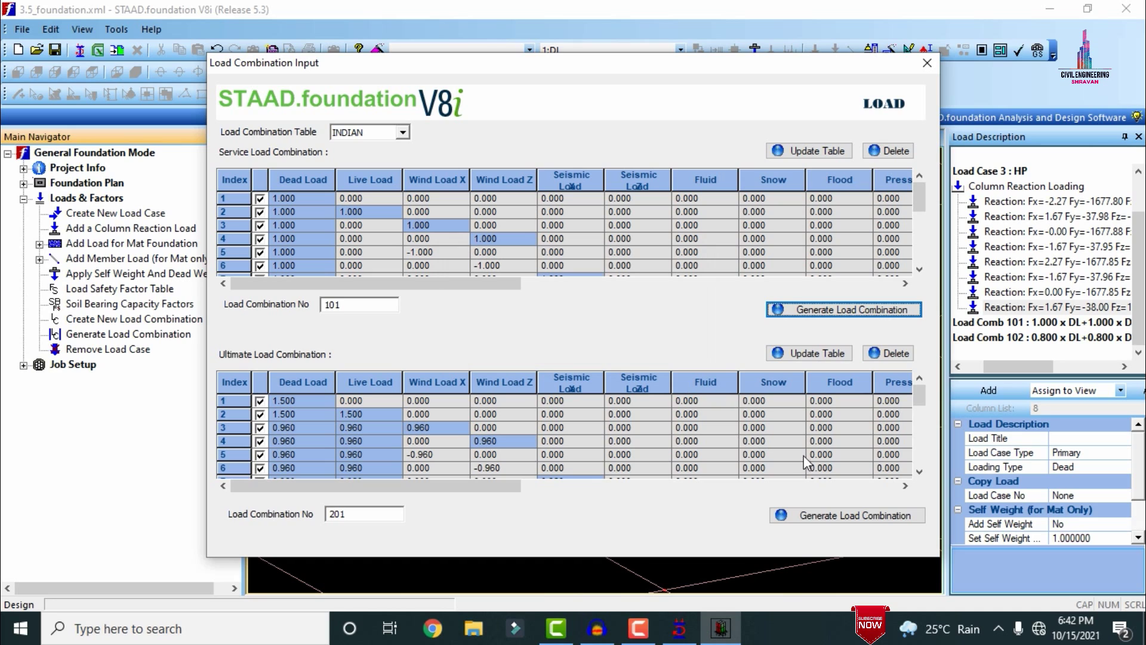
left_click(841, 517)
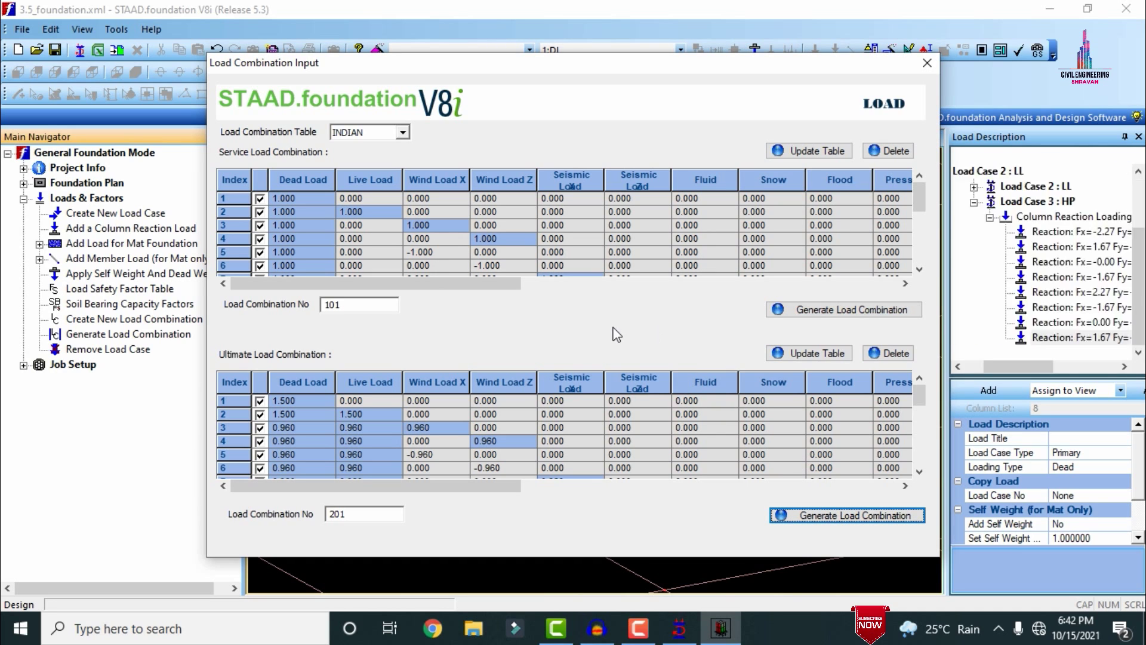
left_click(658, 349)
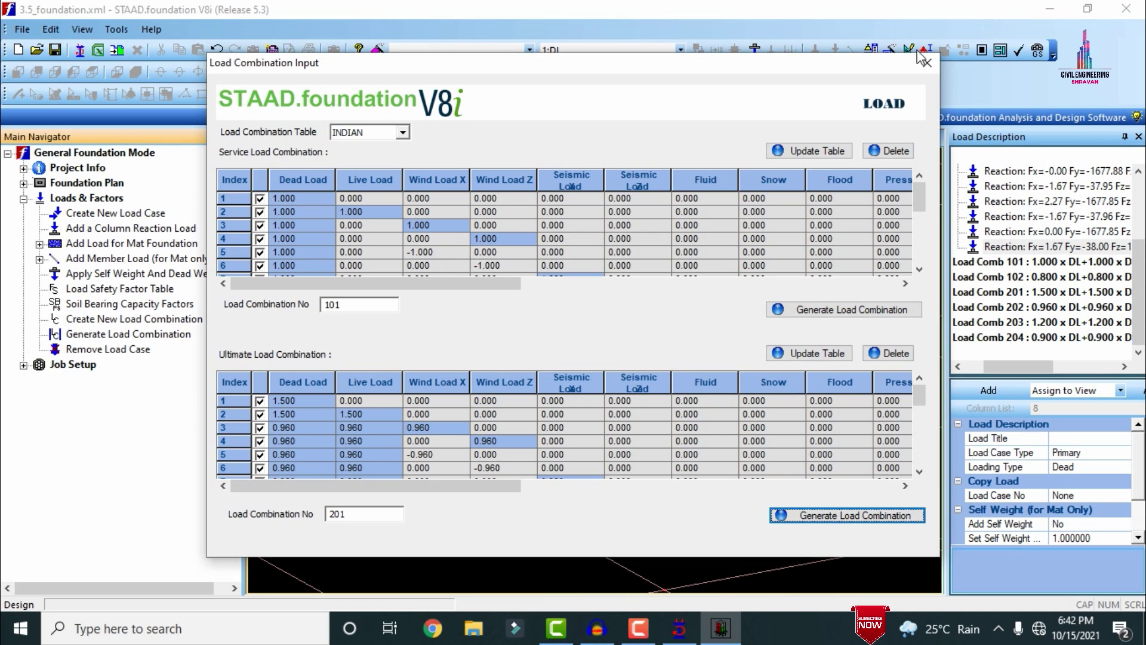
left_click(927, 64)
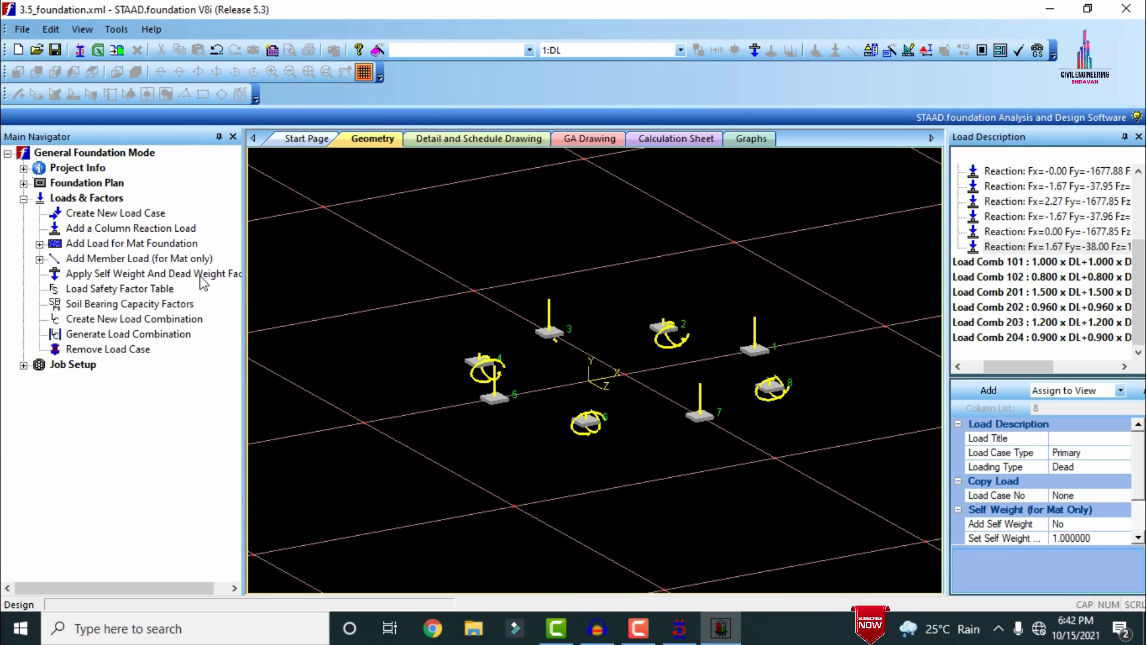
Start a new job named z with the Indian design code and SI units
left_click(23, 365)
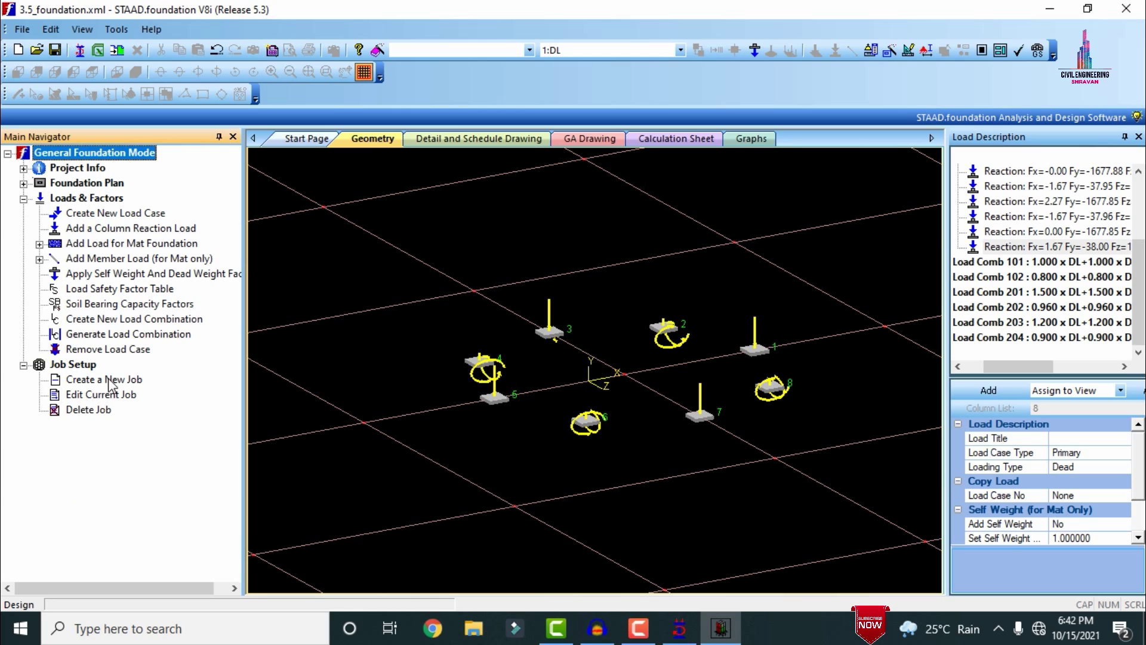
left_click(115, 381)
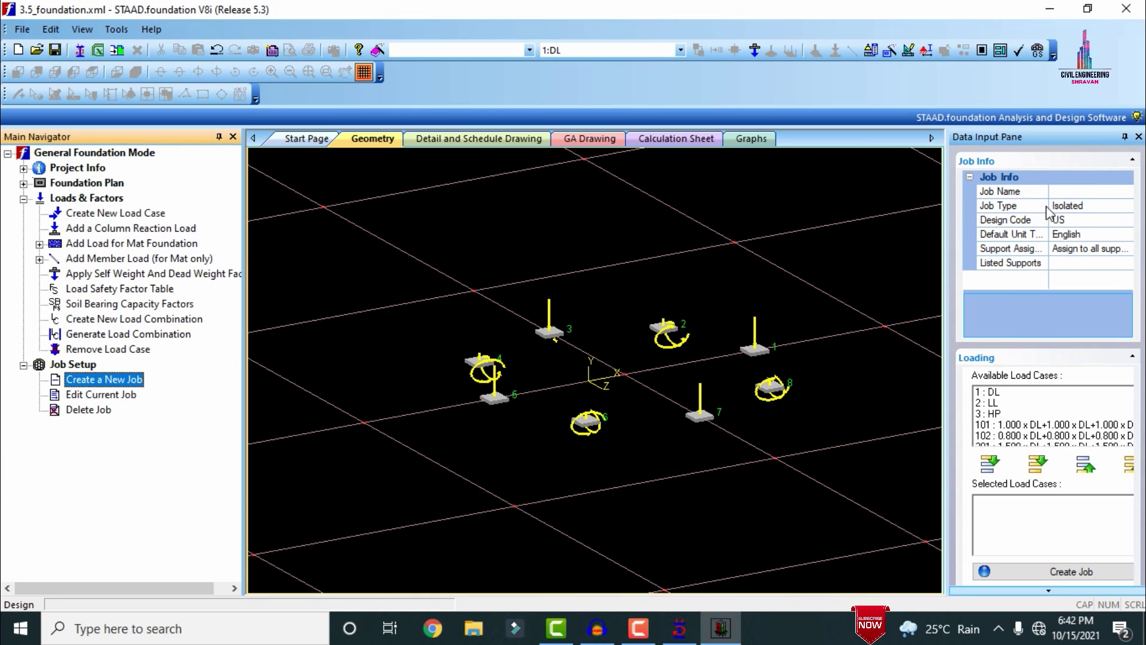
left_click(1064, 190)
type("z")
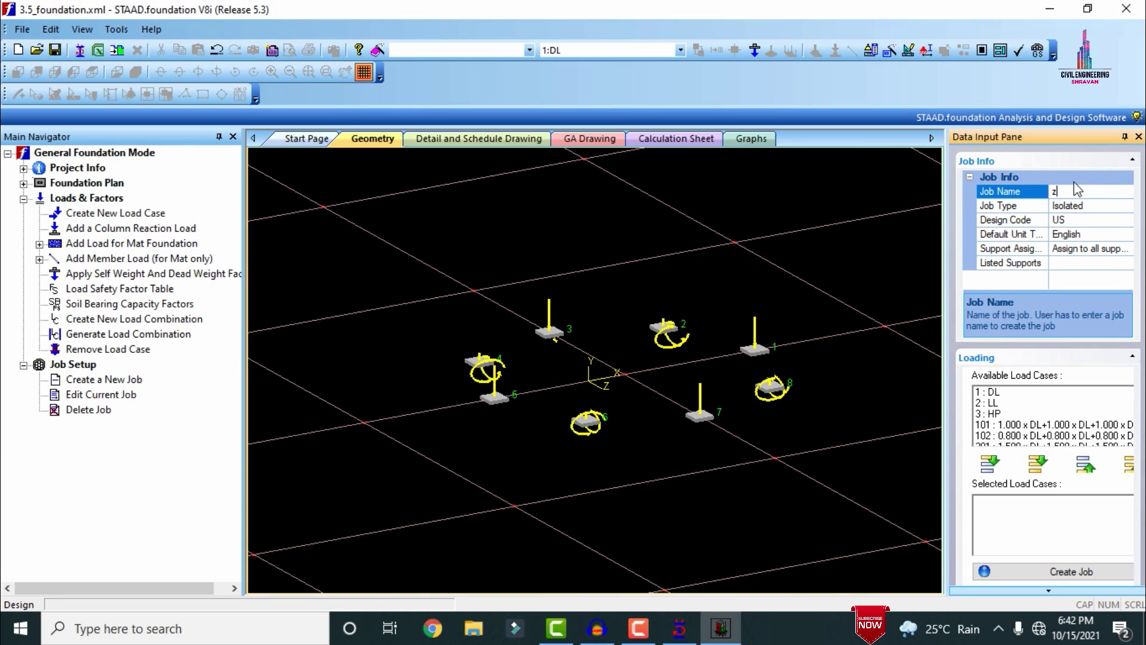
left_click(1123, 221)
left_click(1128, 220)
left_click(1080, 261)
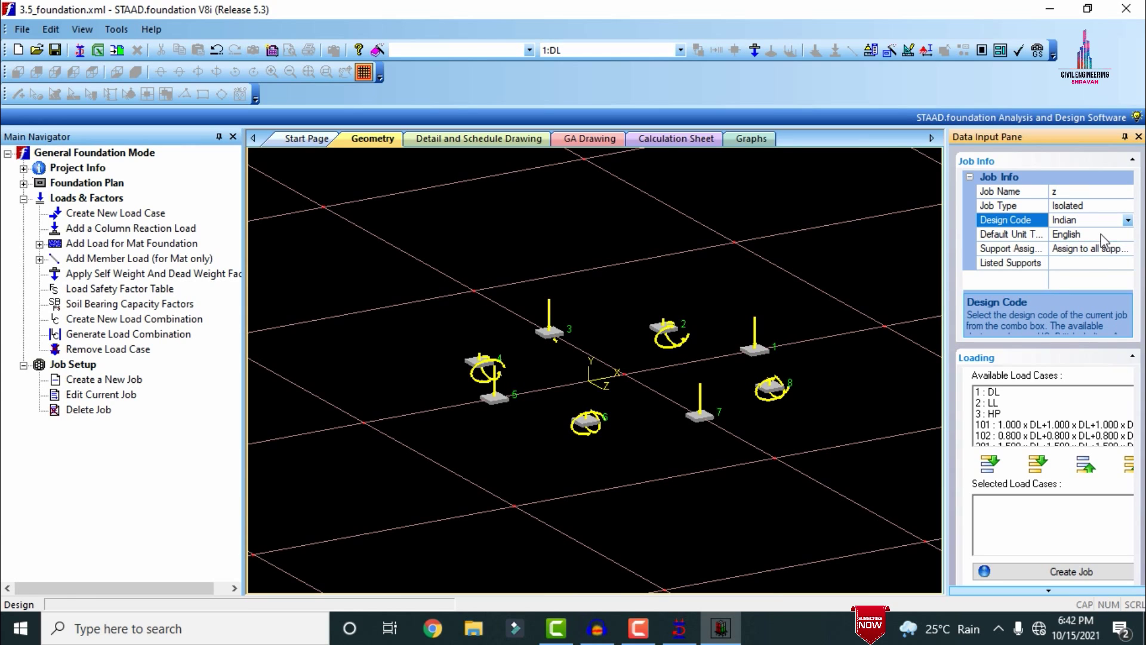
left_click(1122, 234)
left_click(1128, 234)
left_click(1075, 260)
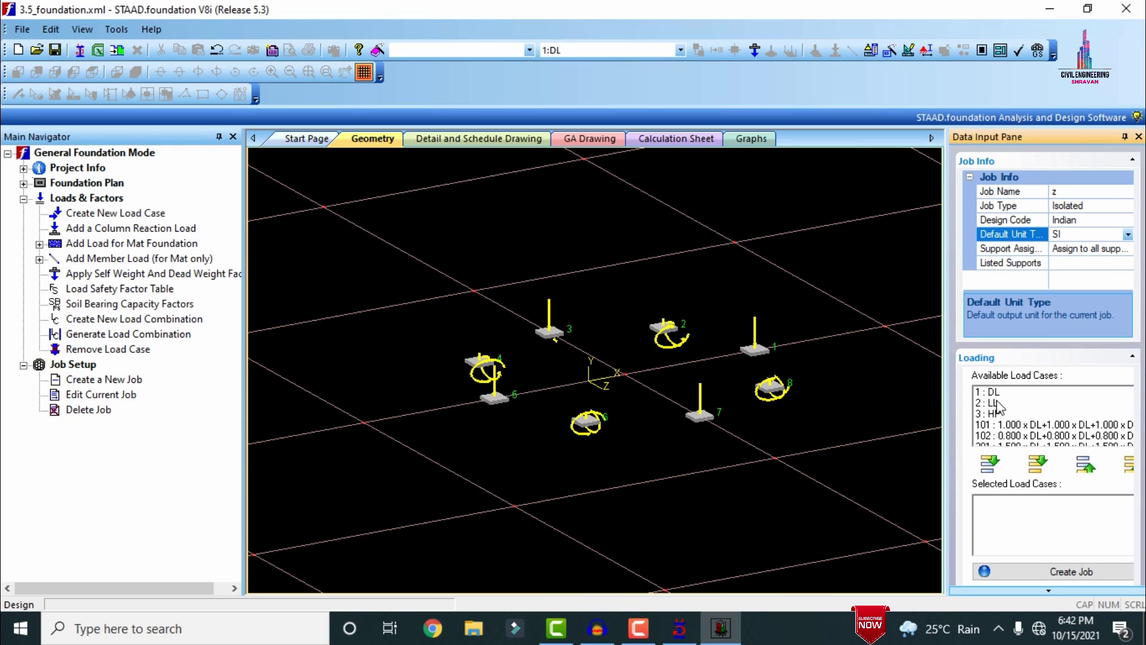
Assign combinations 101, 102 and 201–204 to the job and create it
left_click(1017, 435)
scroll(1018, 427, "down", 2)
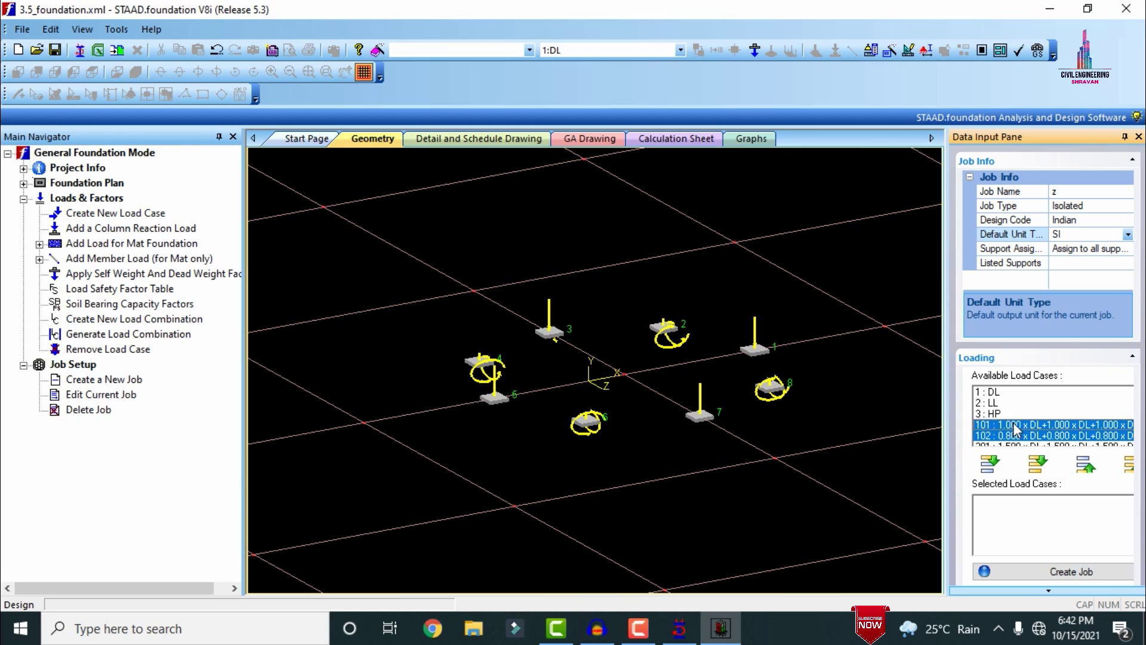
left_click(996, 404, "ctrl")
left_click(998, 413, "ctrl")
left_click(998, 425, "ctrl")
left_click(1000, 436, "ctrl")
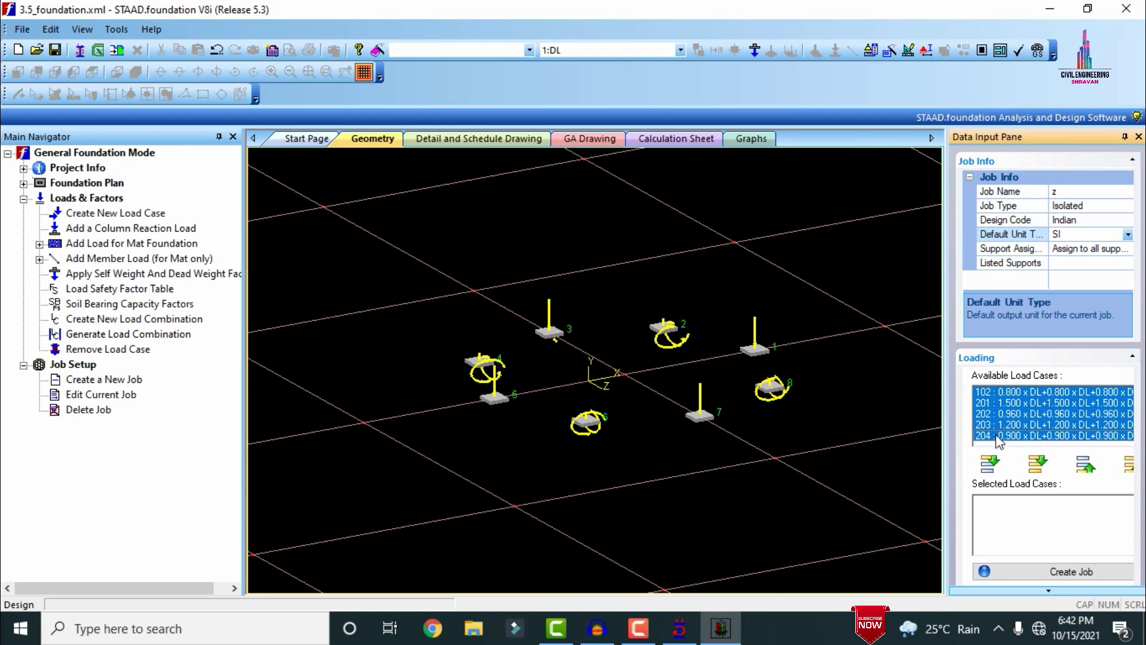
left_click(990, 466)
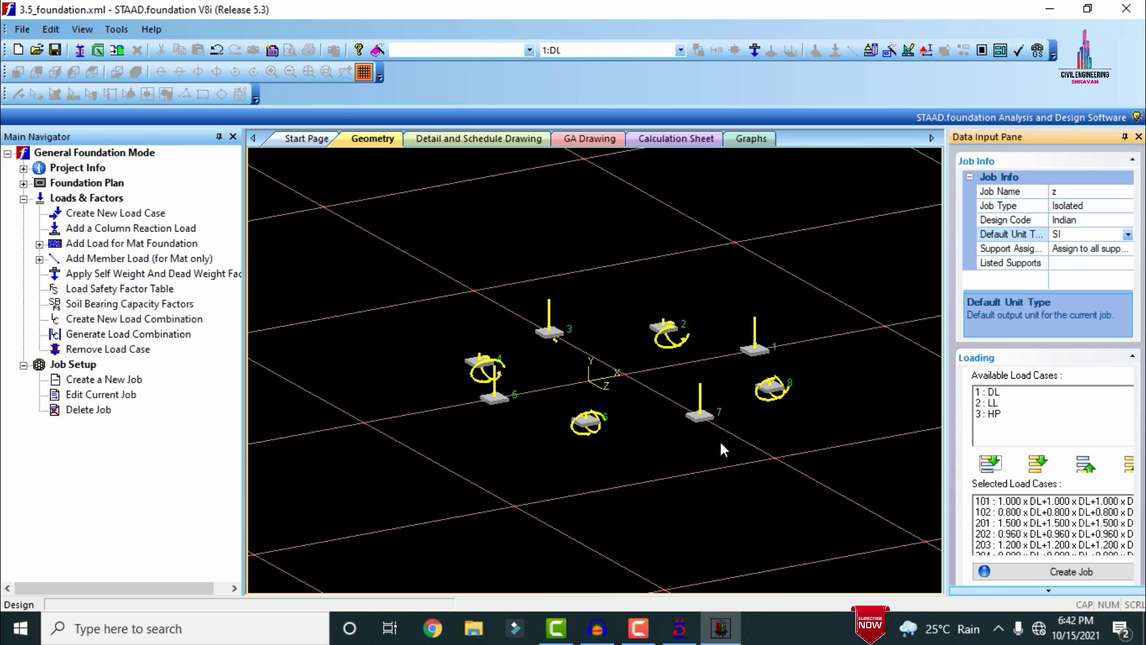
left_click(1059, 575)
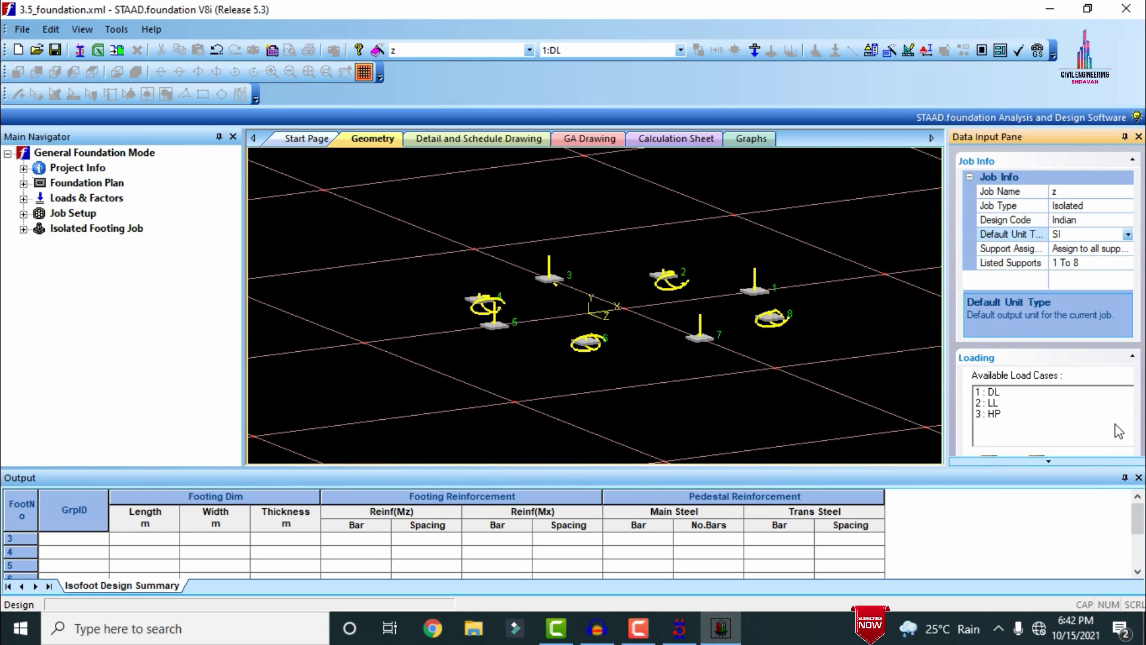
Close the output table and browse each design parameter group, declining to run the design
left_click(1138, 477)
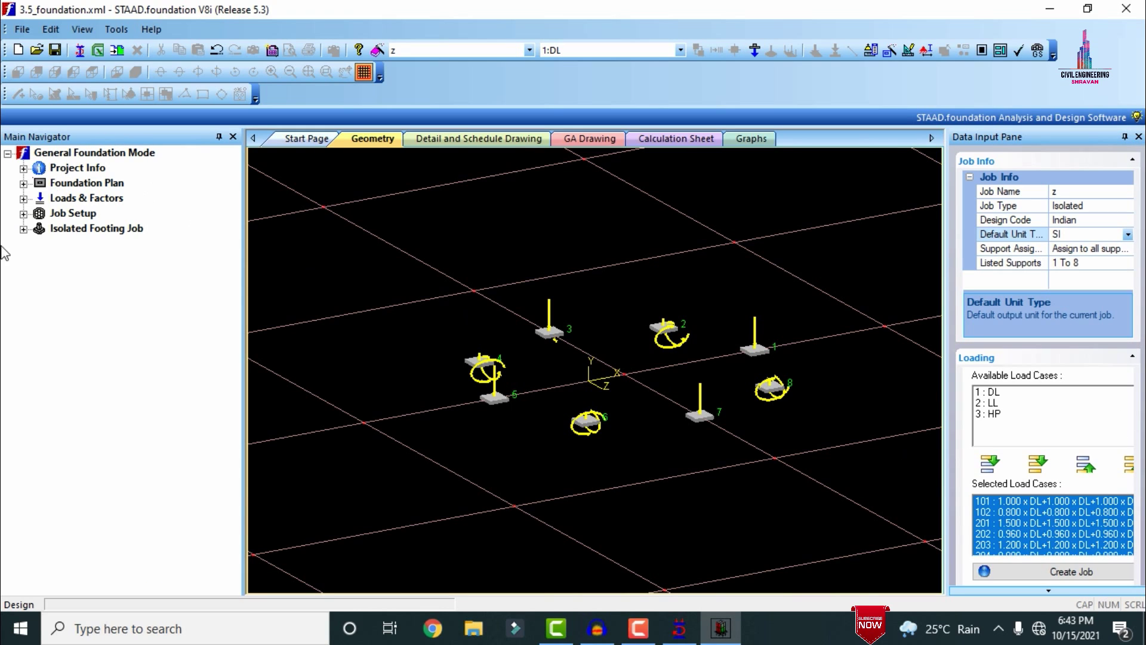
left_click(23, 229)
left_click(39, 244)
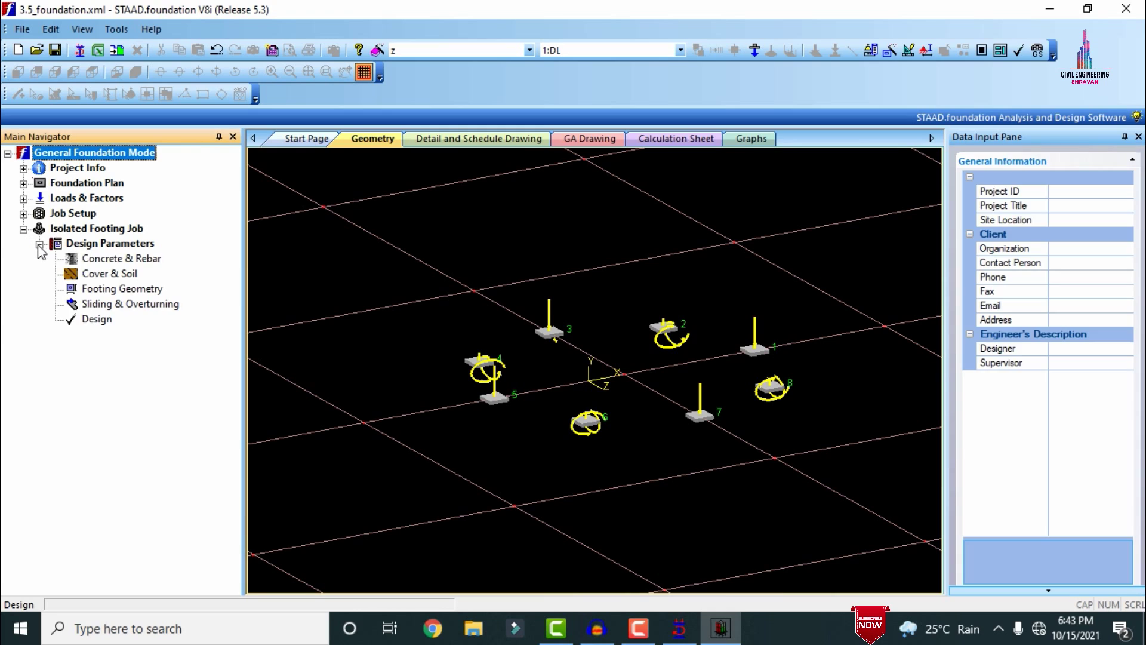
left_click(102, 261)
left_click(104, 275)
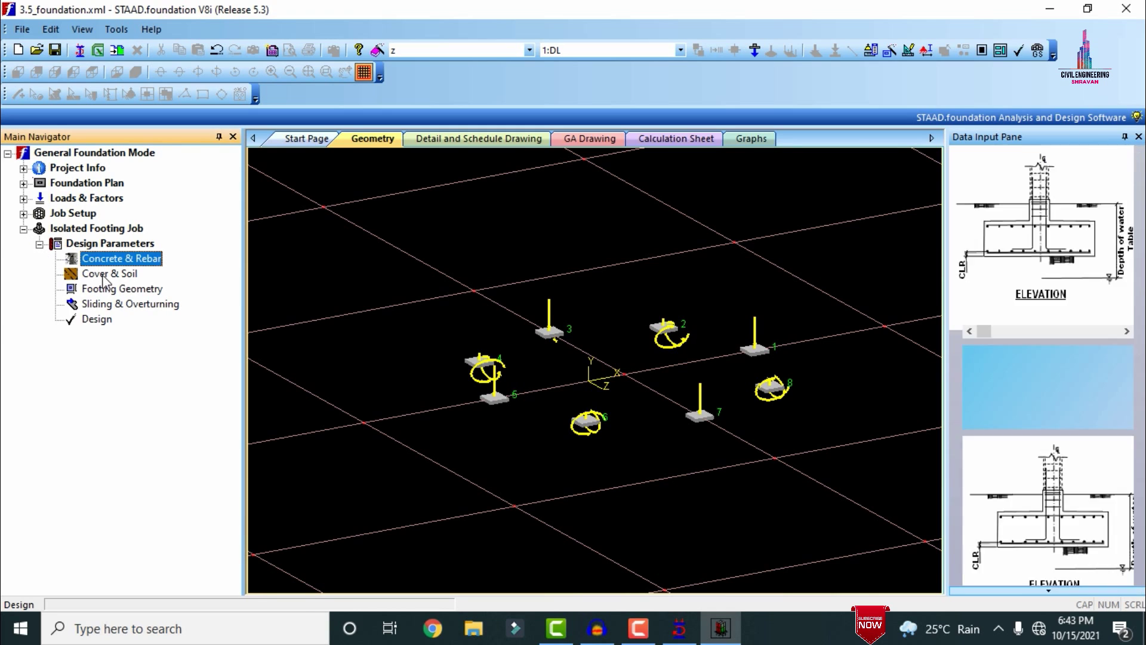
left_click(112, 290)
left_click(116, 304)
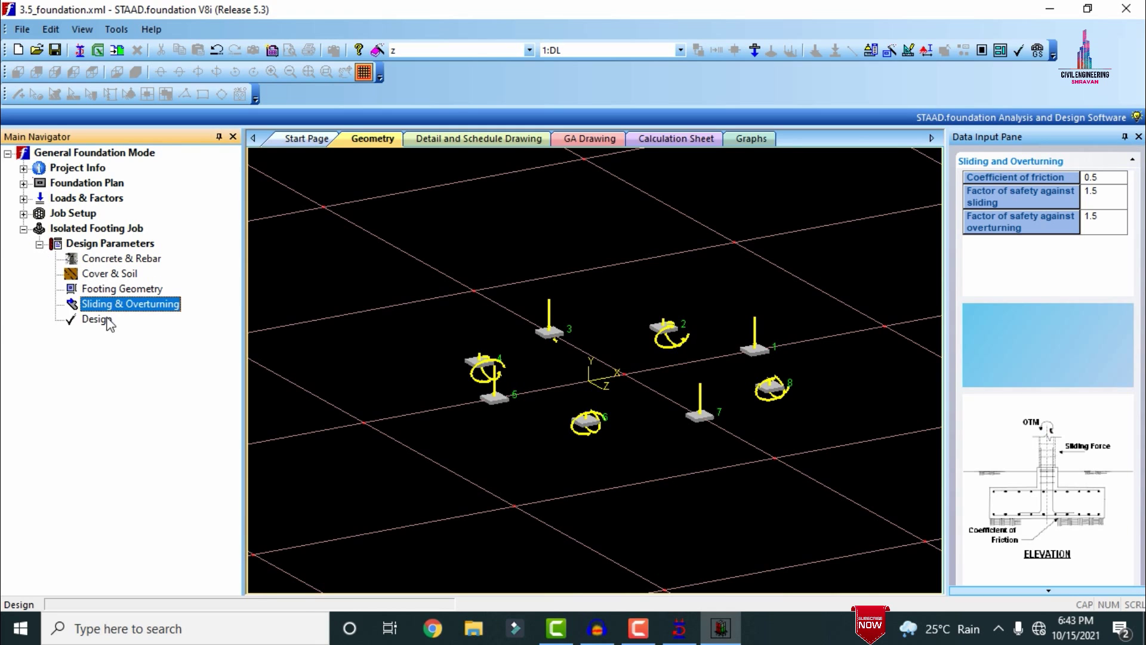
left_click(98, 321)
left_click(659, 357)
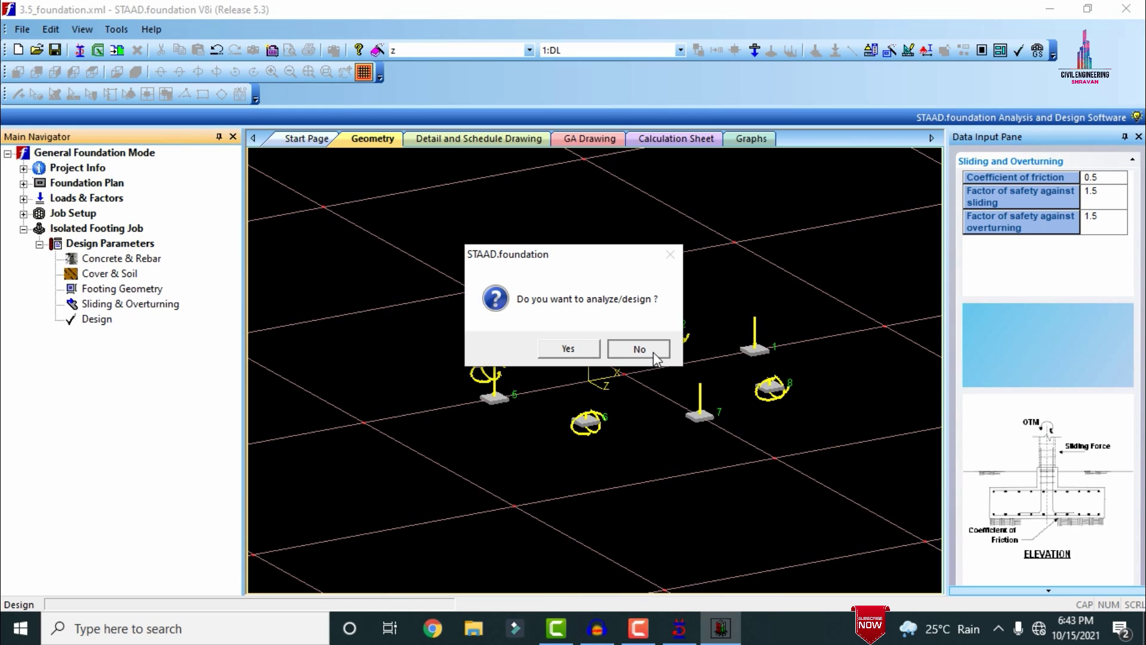
Recheck the concrete unit weight, cover and soil, and footing geometry parameters
left_click(139, 260)
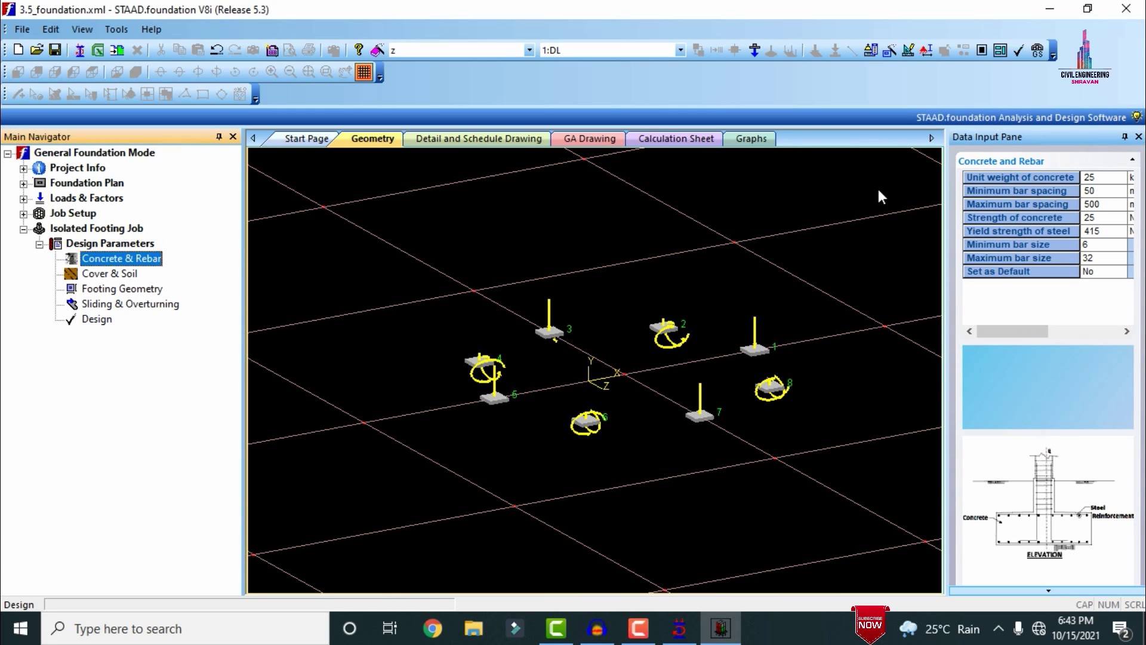
left_click(1106, 178)
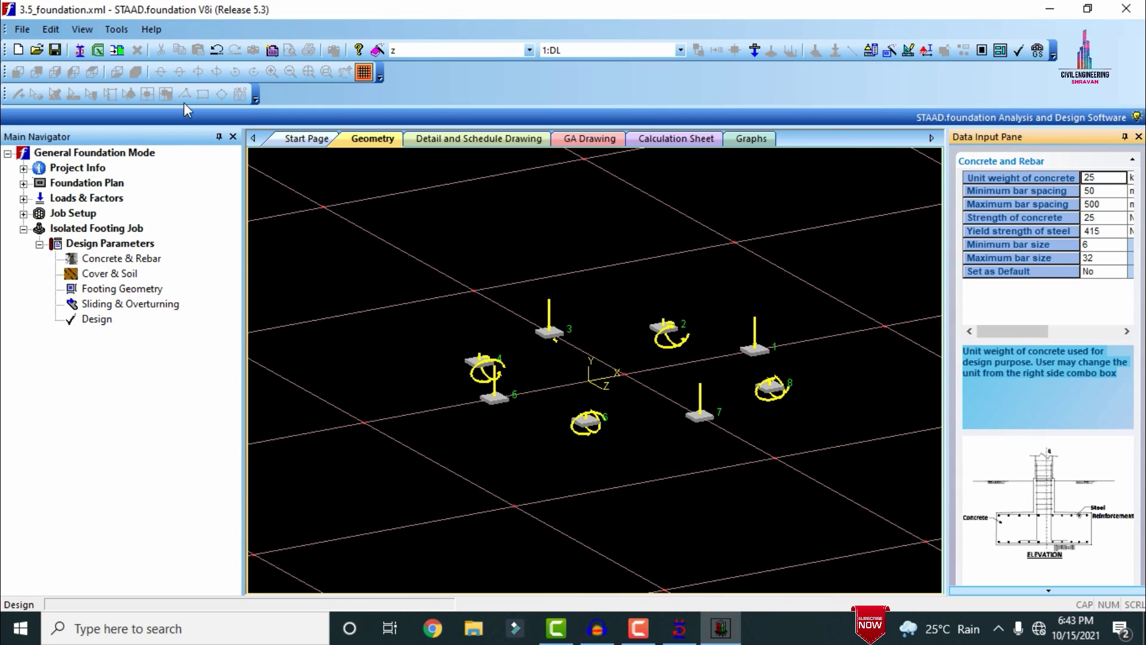
left_click(120, 275)
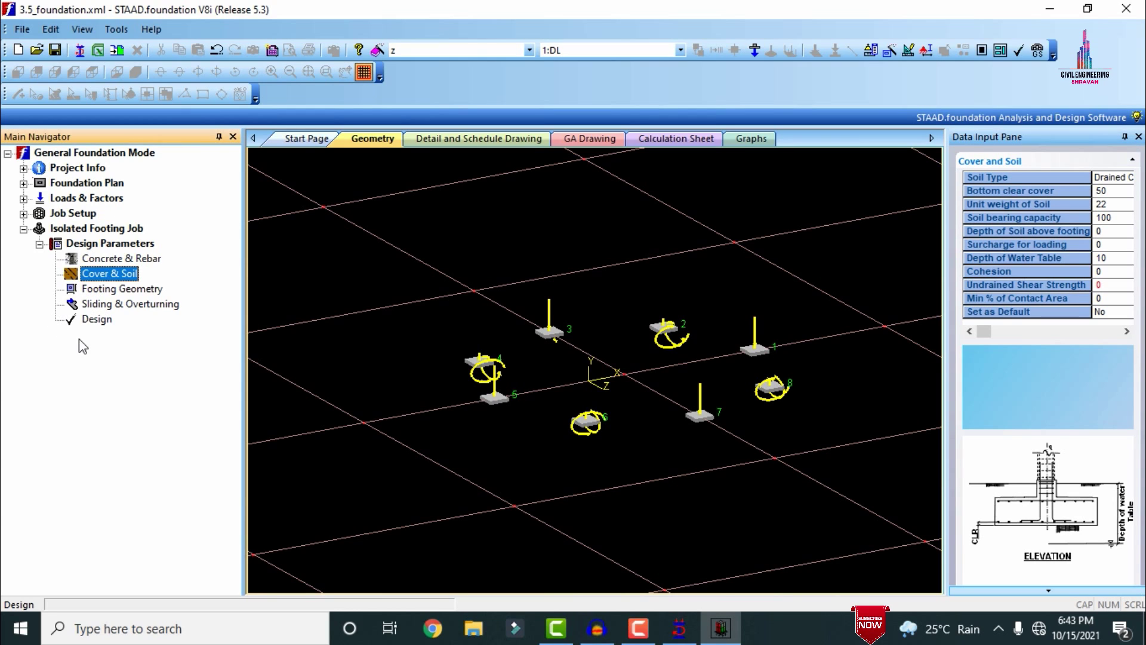
left_click(117, 290)
Check the sliding and overturning parameters, then run the isolated footing design
left_click(135, 304)
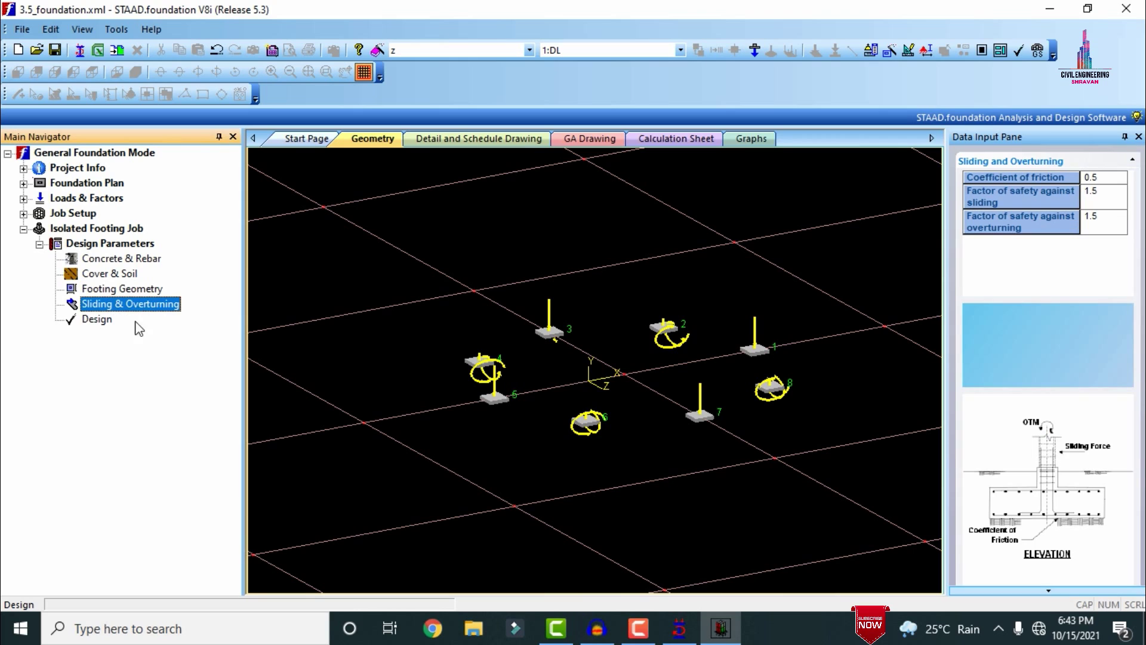
left_click(109, 319)
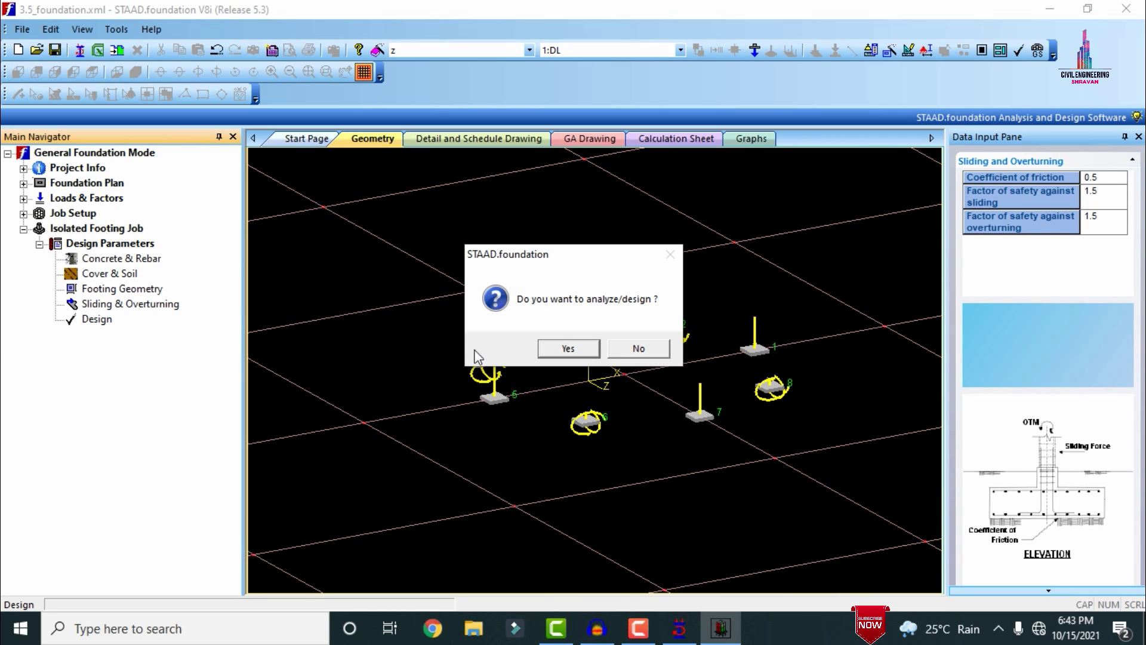
left_click(569, 348)
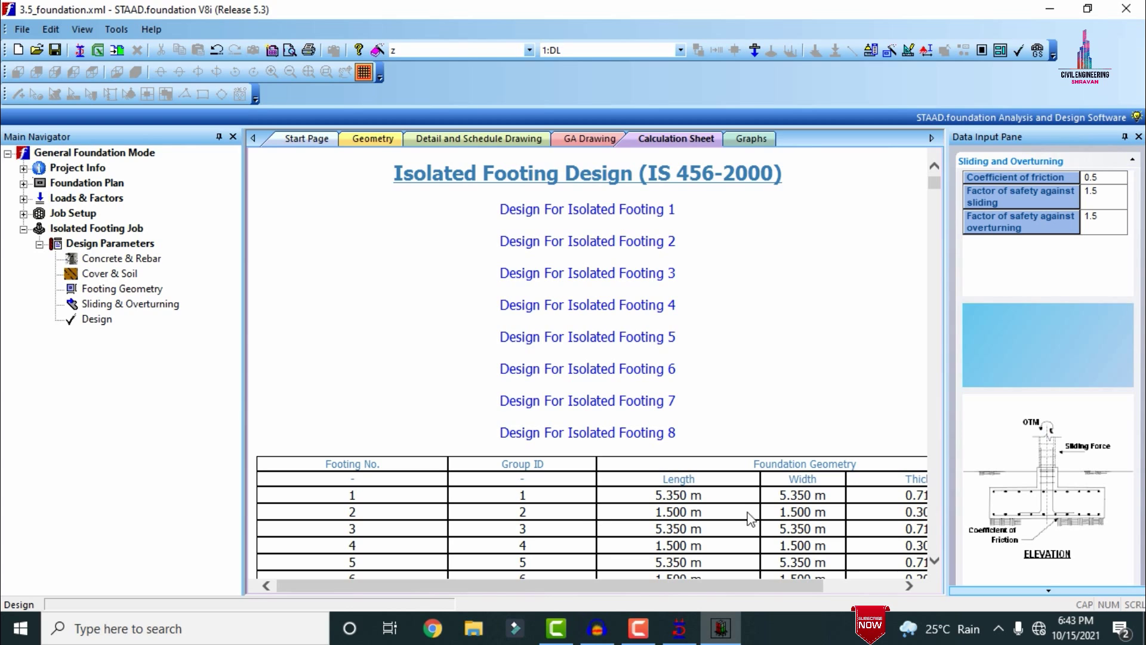
Scroll through footing 7's design calculations, then return to the Start Page and Geometry view
left_click(650, 412)
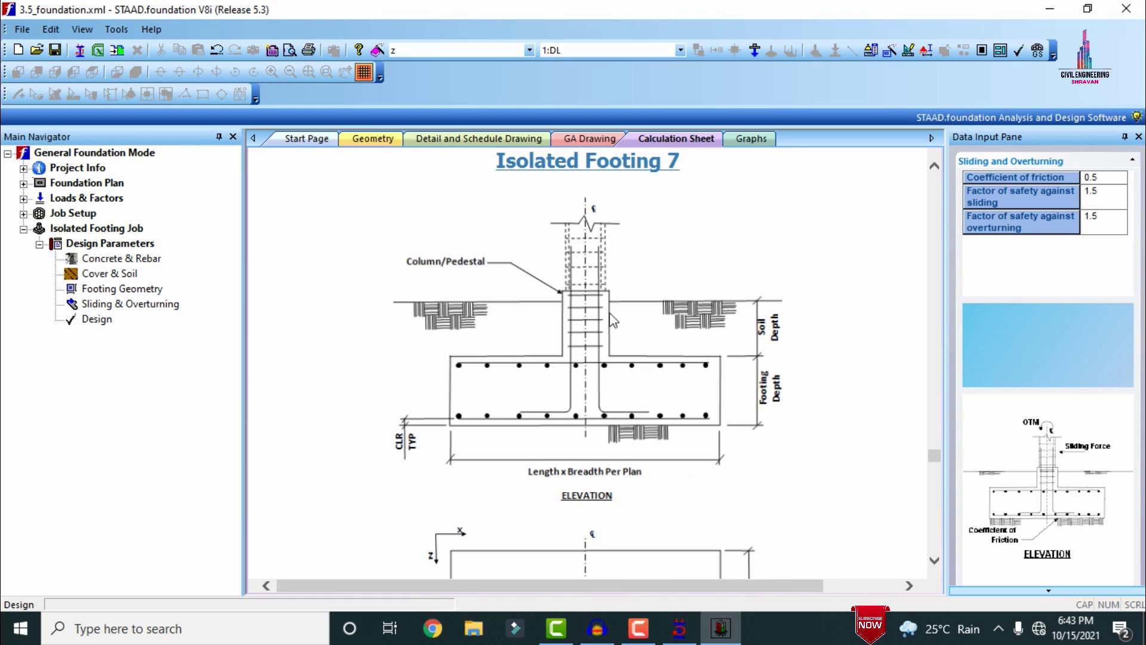
scroll(582, 263, "down", 10)
scroll(590, 286, "down", 20)
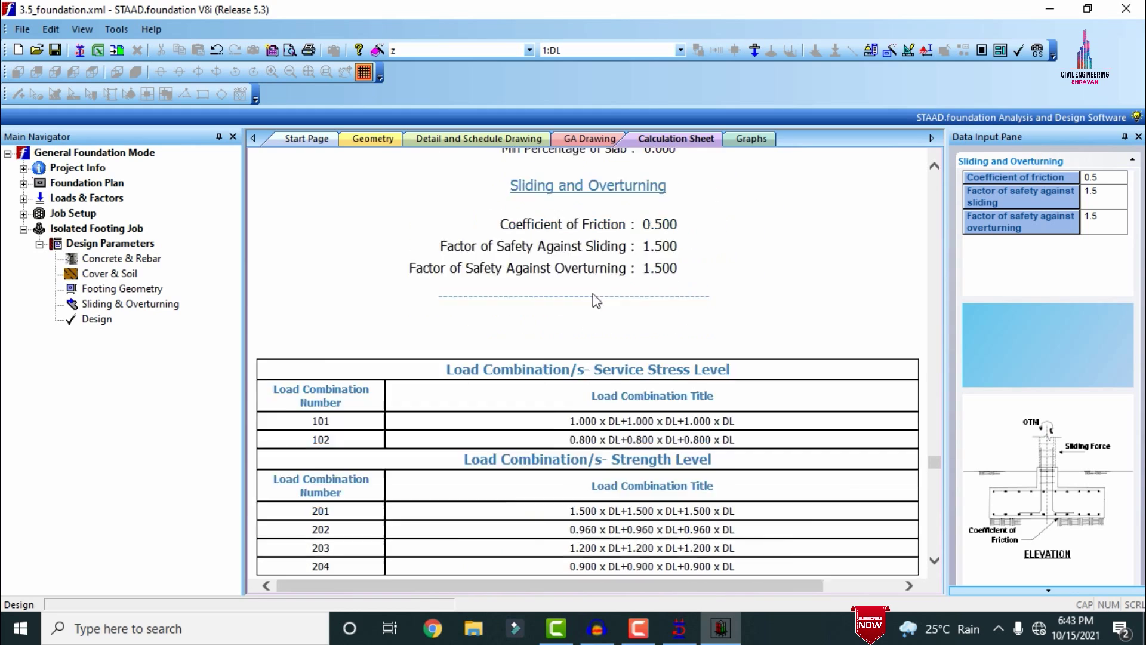
scroll(599, 302, "down", 20)
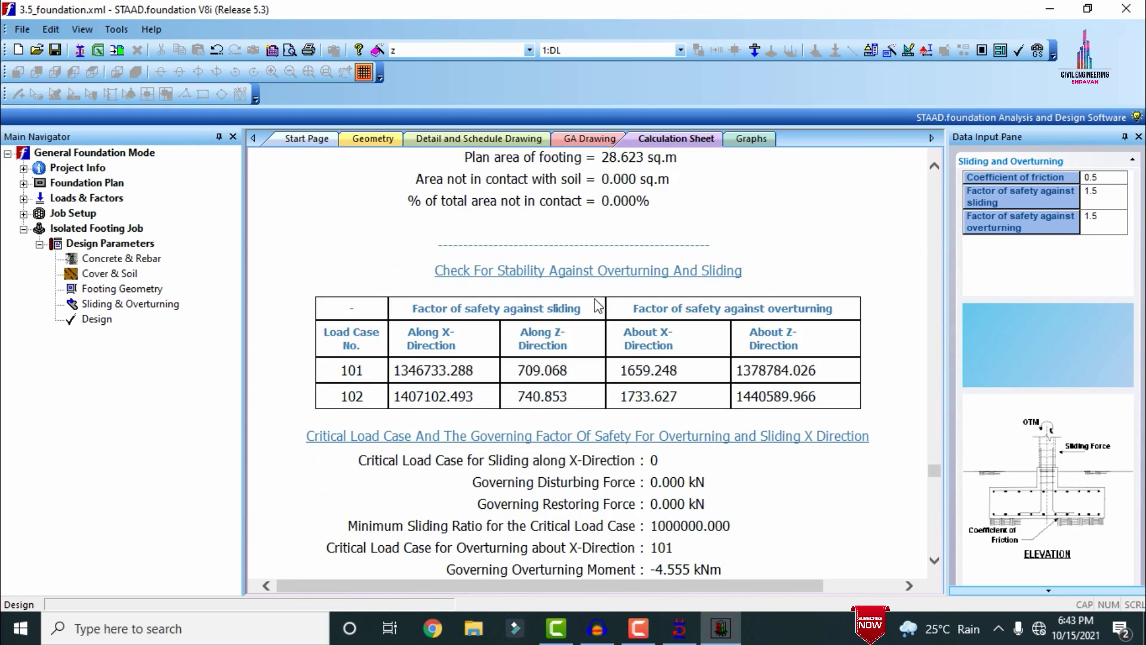
scroll(593, 306, "down", 12)
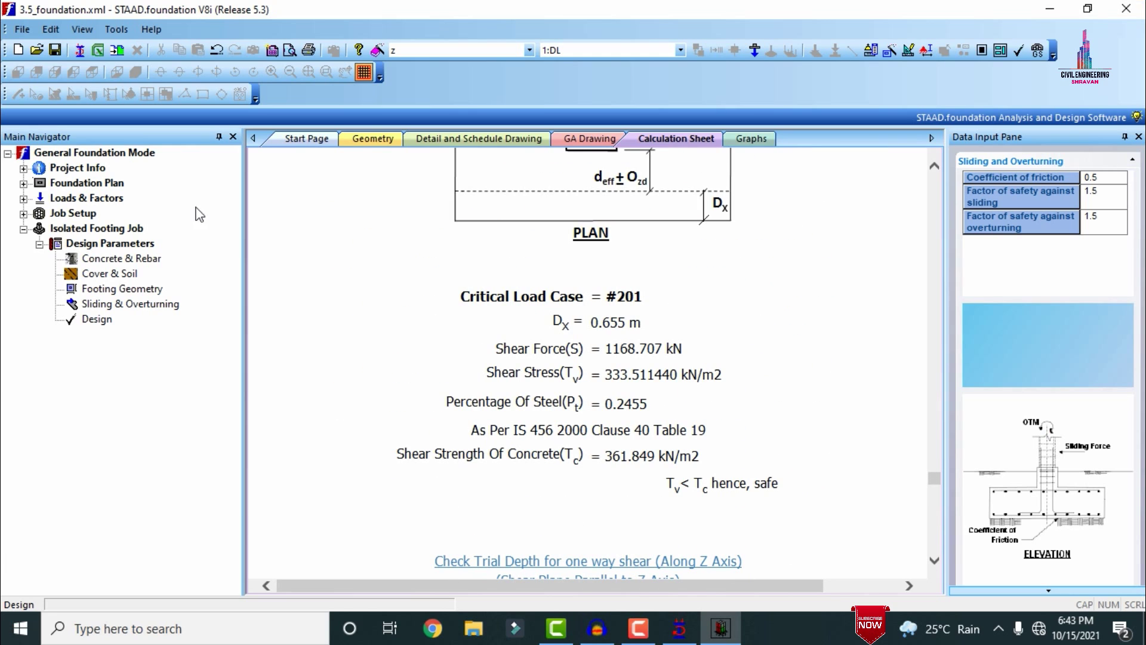
left_click(310, 142)
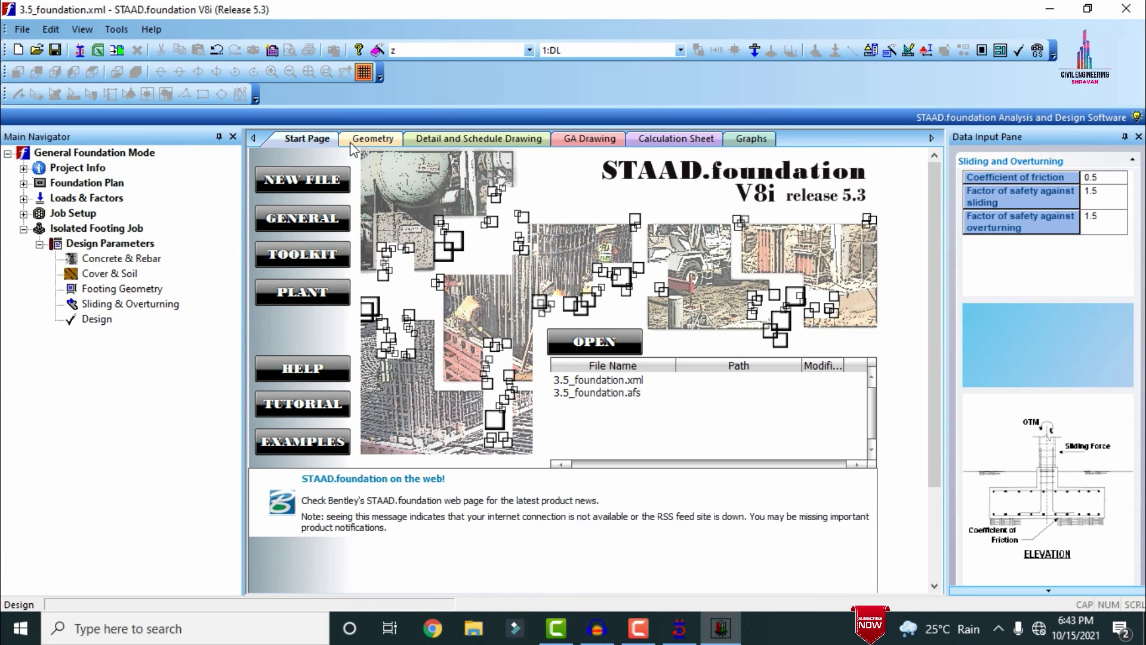
left_click(356, 138)
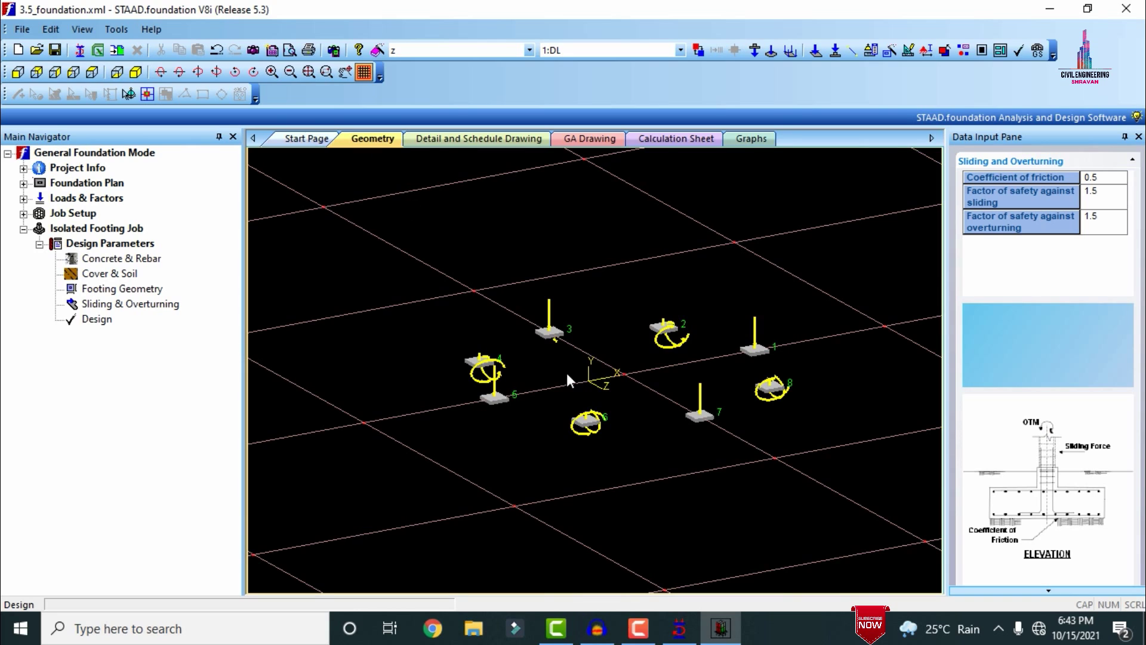
Compare footing 1's detail drawing with the GA drawing and calculation sheet, ending on the detail
left_click(478, 141)
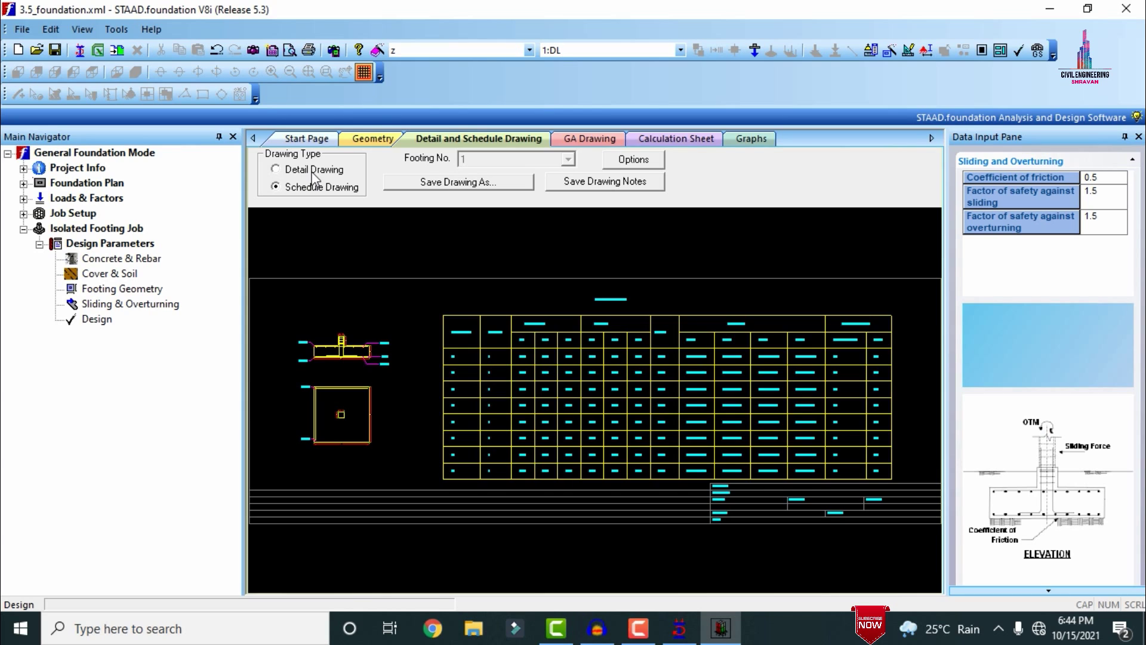
left_click(274, 170)
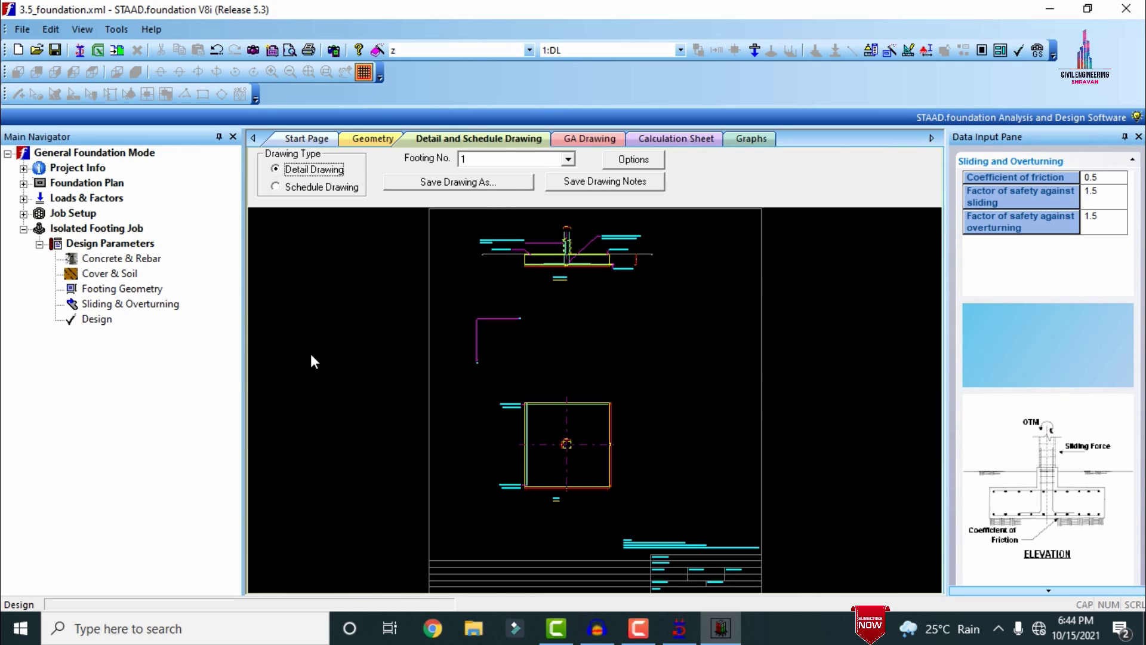
left_click(576, 138)
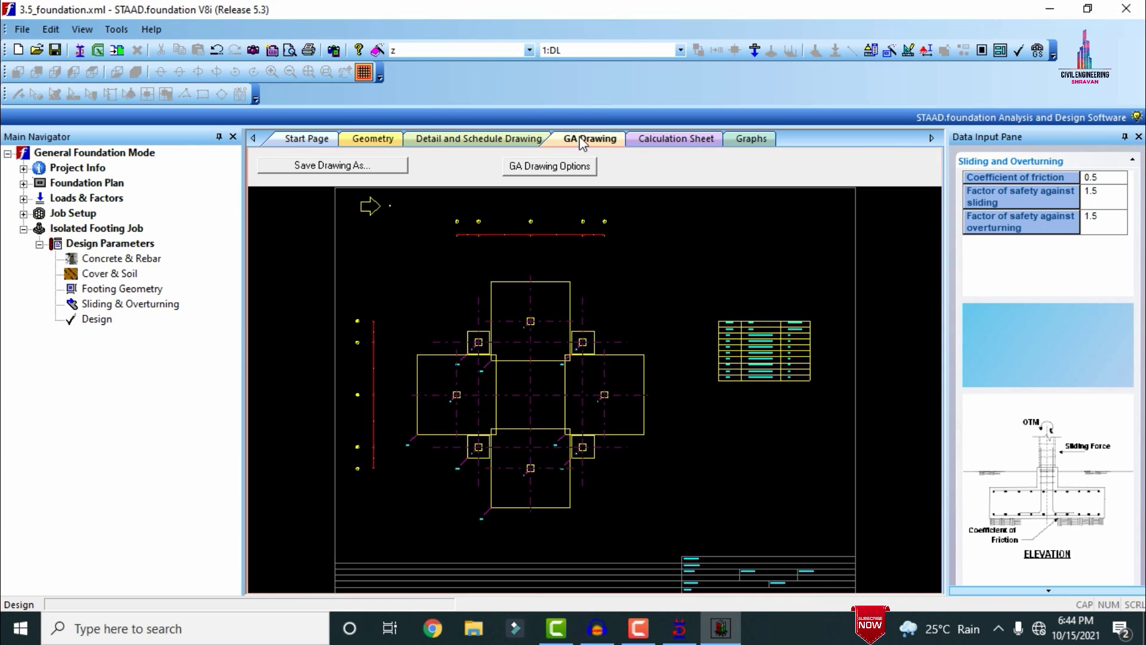
left_click(697, 139)
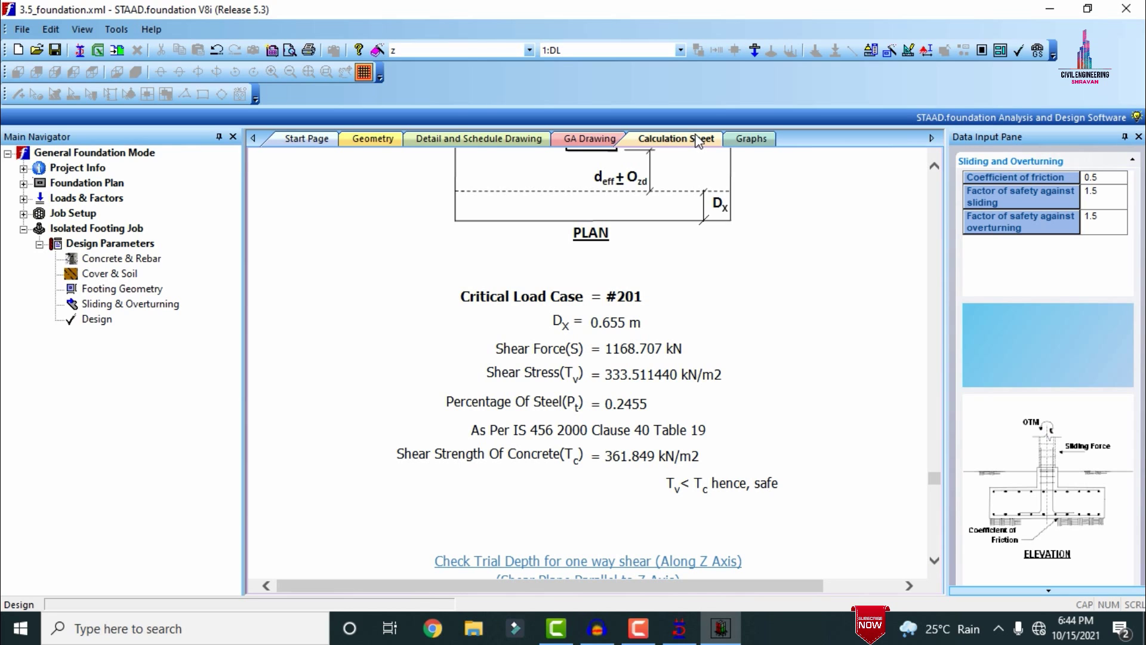
left_click(431, 141)
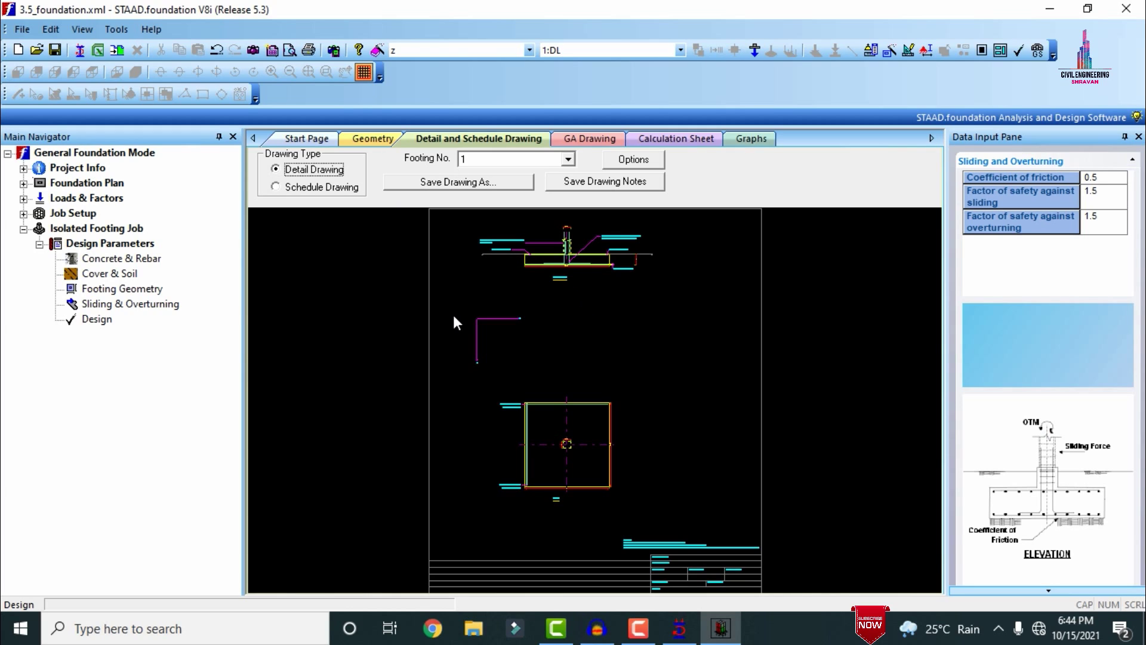
Save the footing 1 detail drawing as 1.dwg
left_click(410, 184)
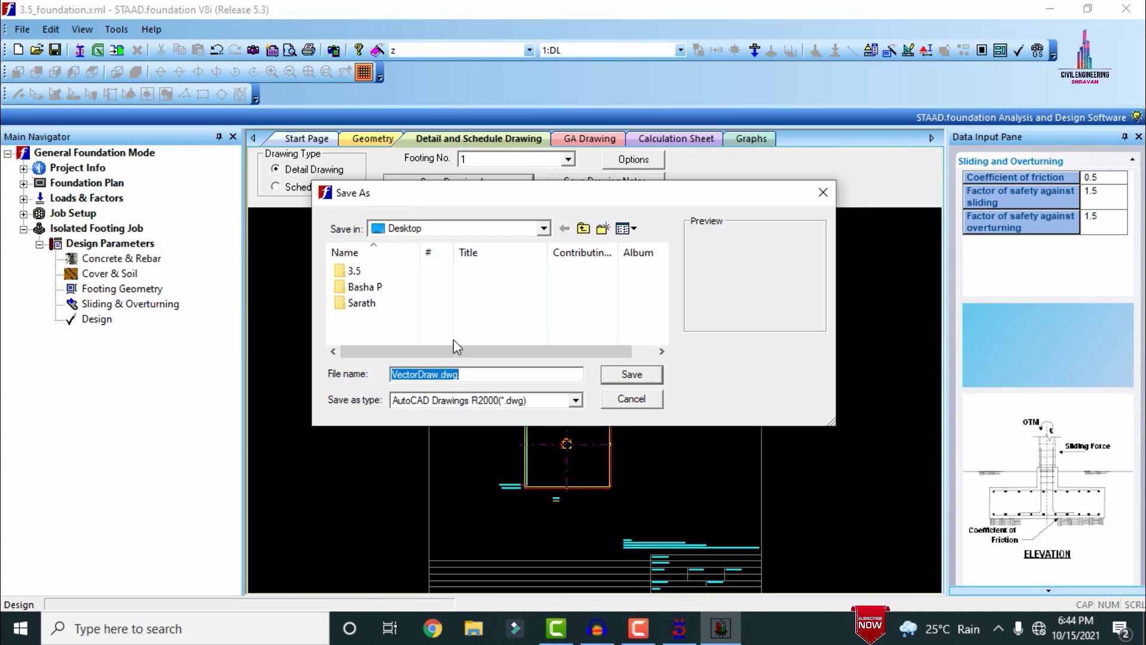
type("1")
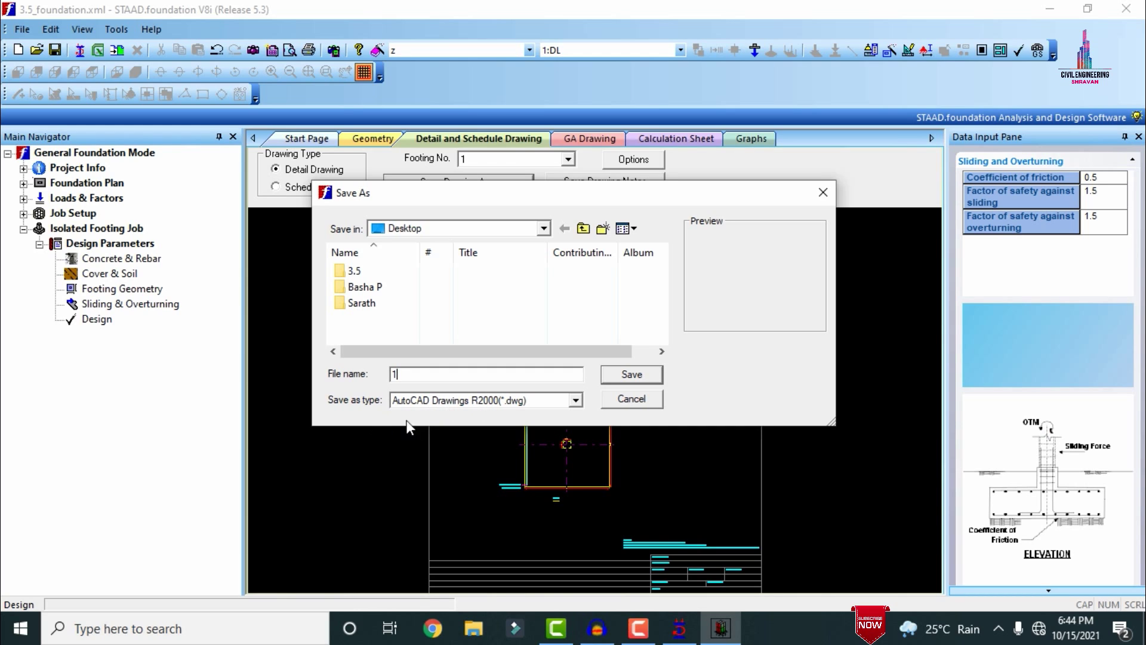
left_click(633, 375)
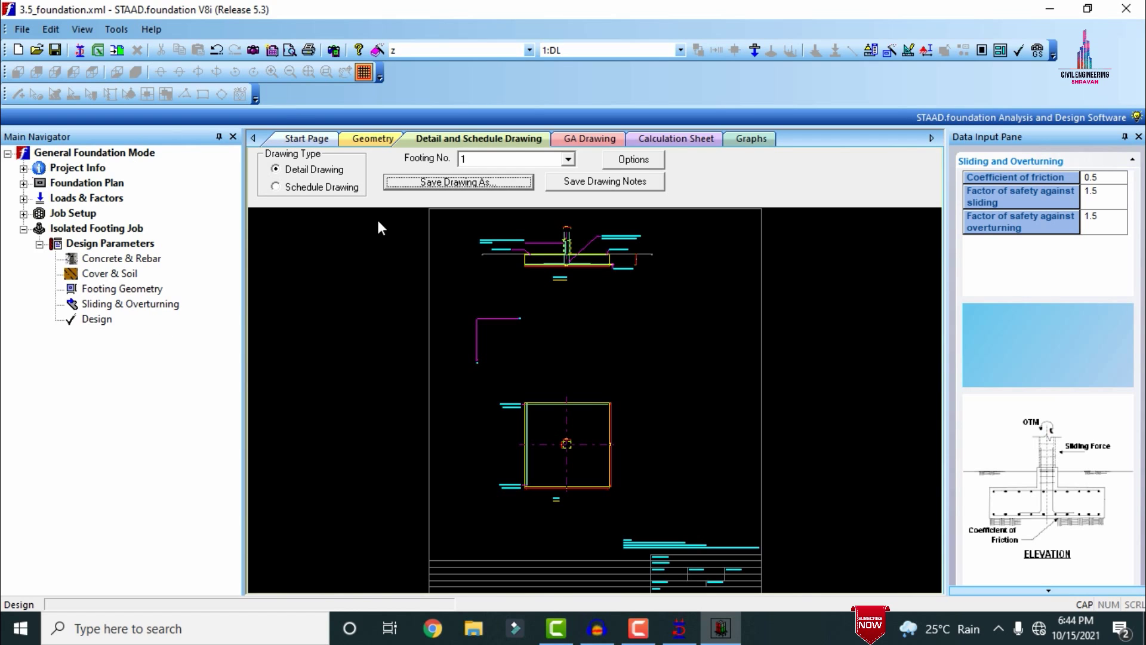
Save the schedule drawing as 2.dwg
left_click(338, 190)
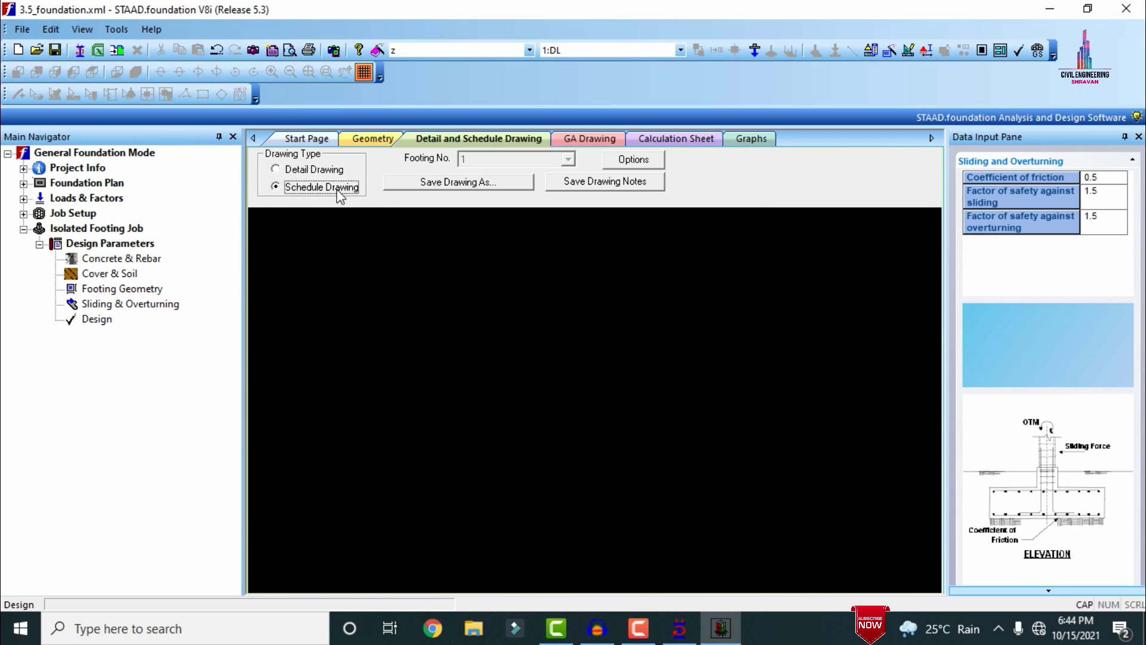
left_click(439, 183)
type("2")
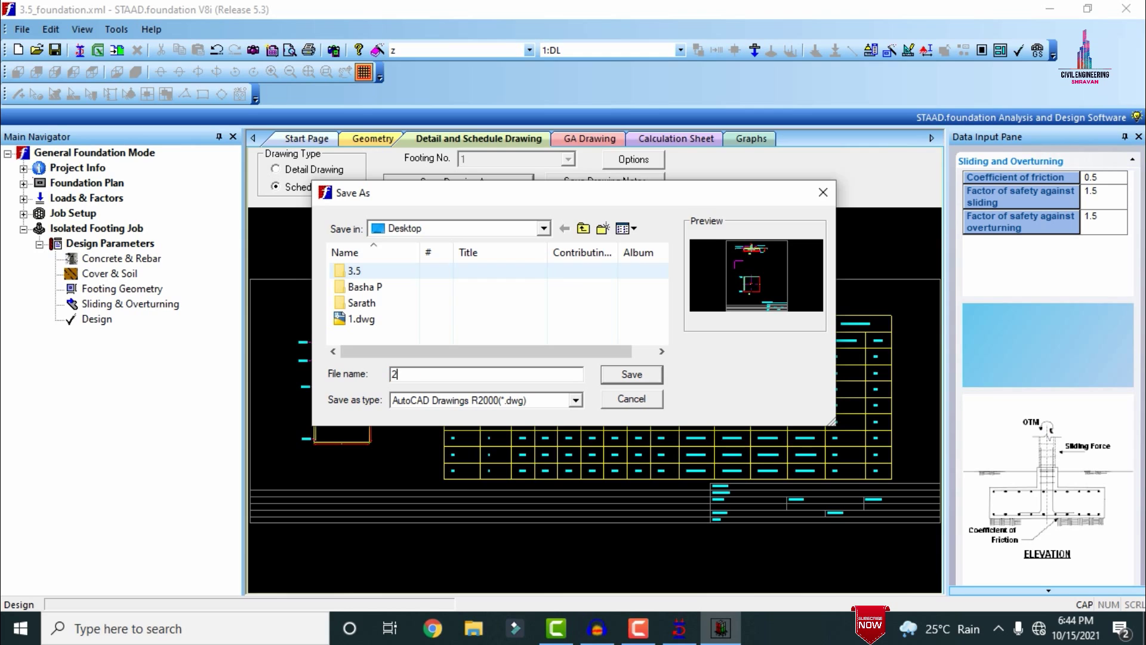
left_click(631, 376)
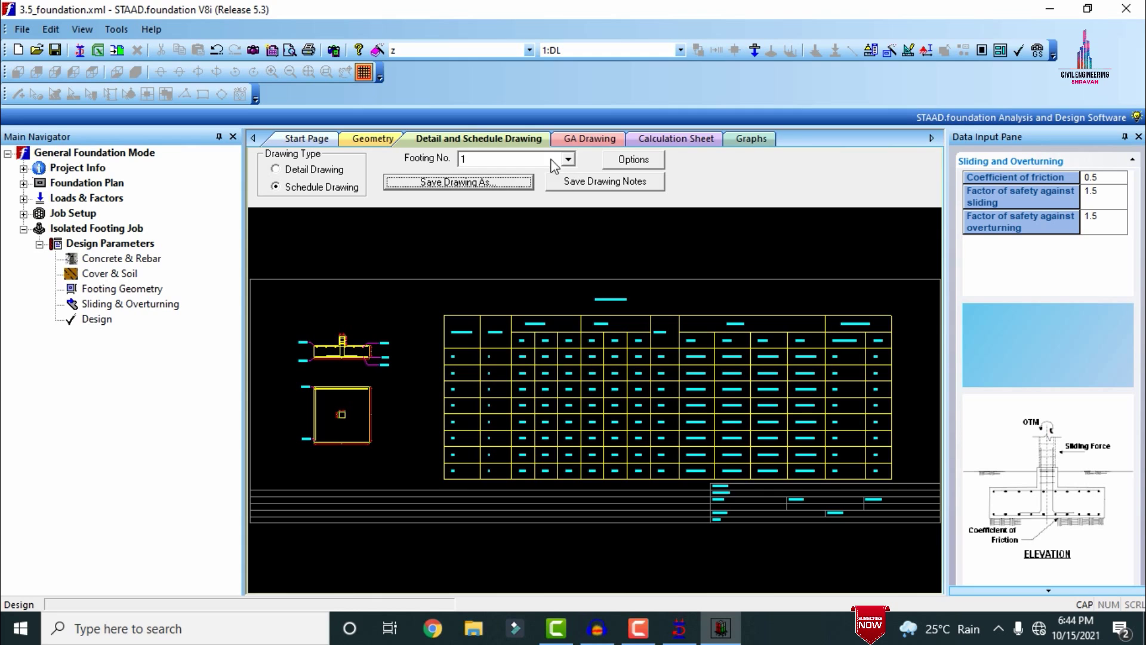
Save the GA drawing as 3.dwg and minimize STAAD.foundation
left_click(590, 138)
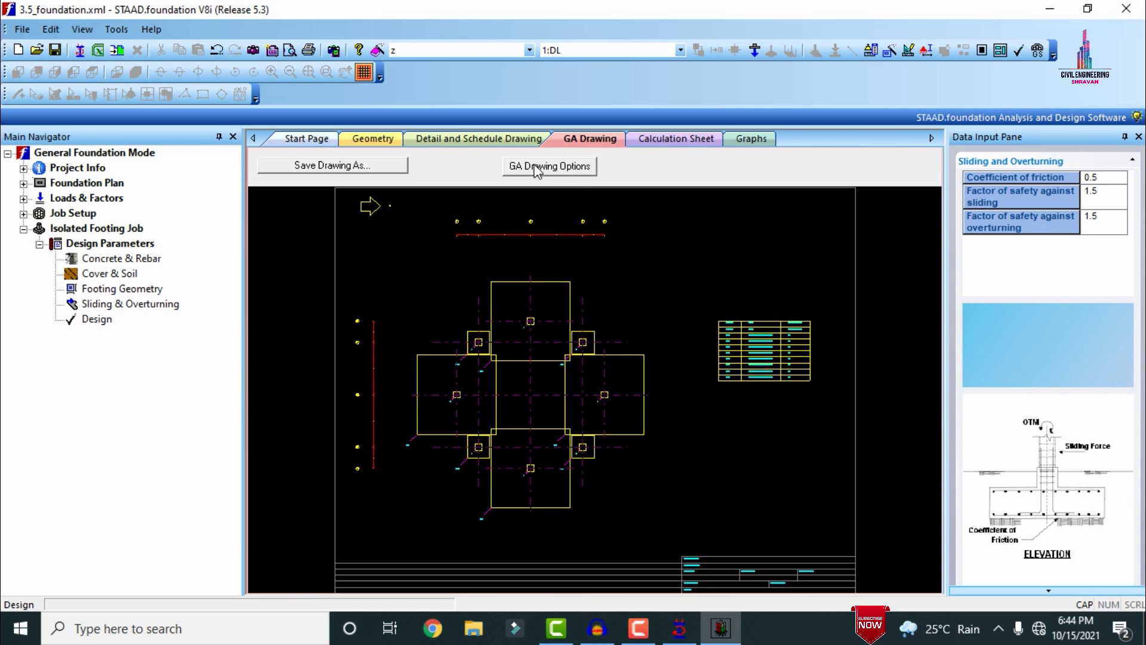
left_click(356, 171)
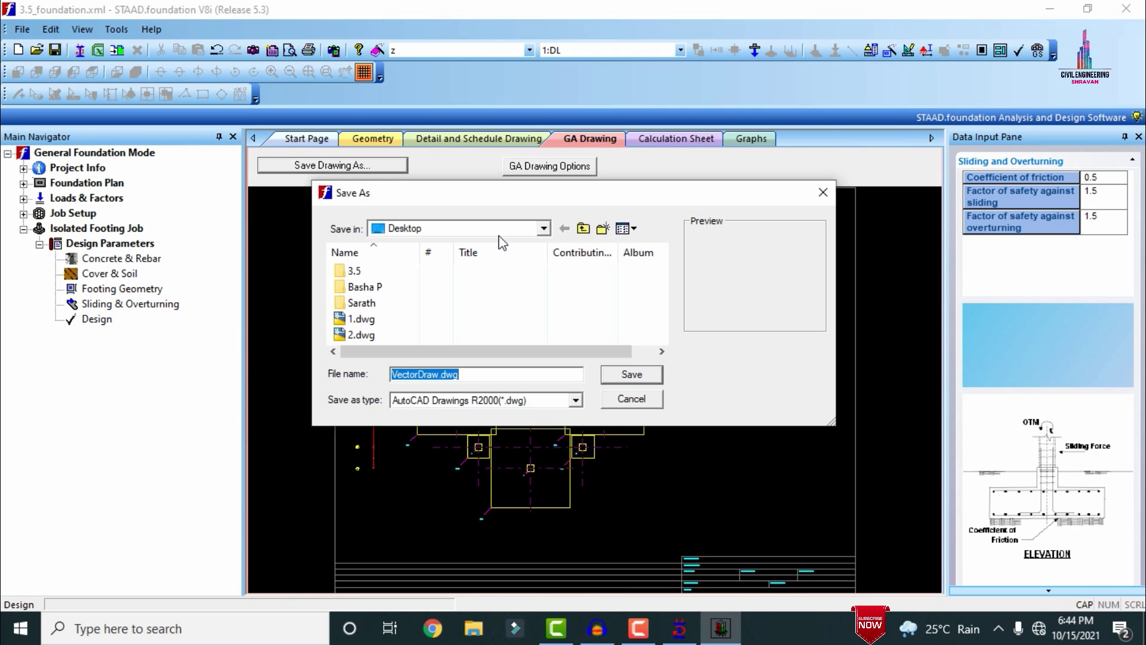
type("3")
left_click(633, 377)
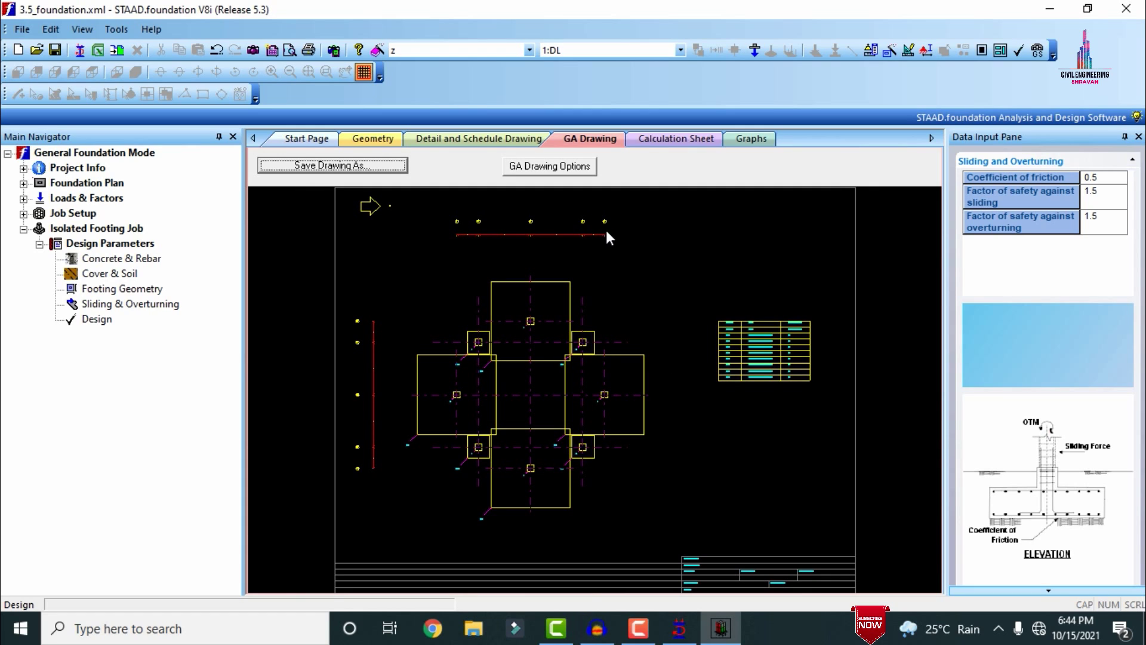
left_click(1050, 9)
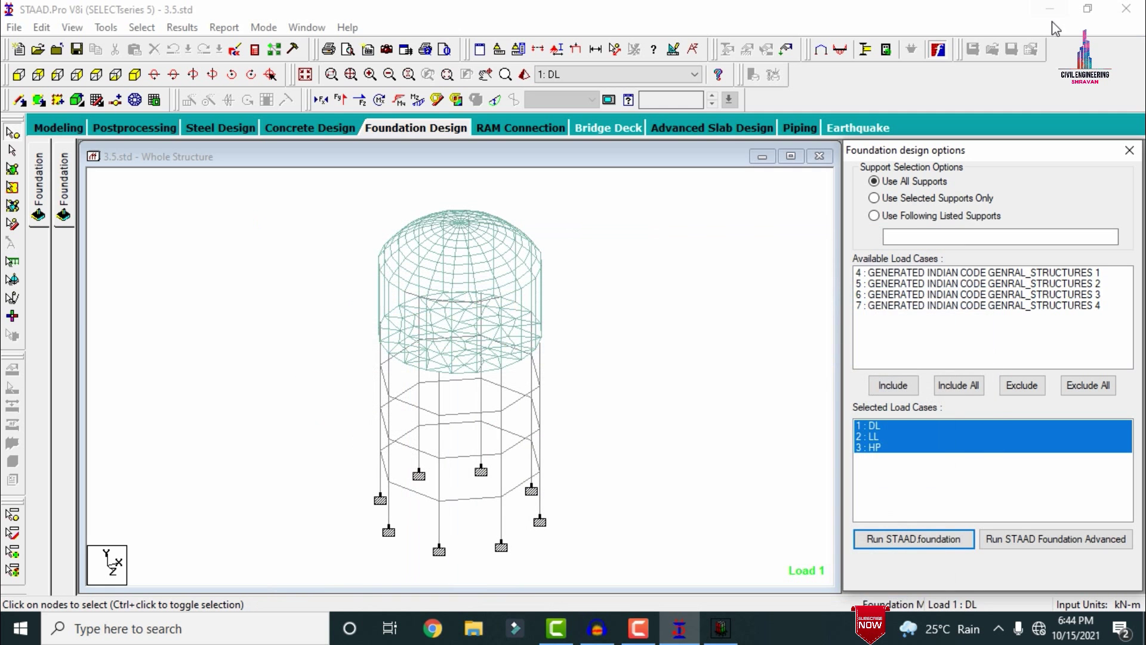
Minimize STAAD.Pro to reach the desktop
left_click(1050, 11)
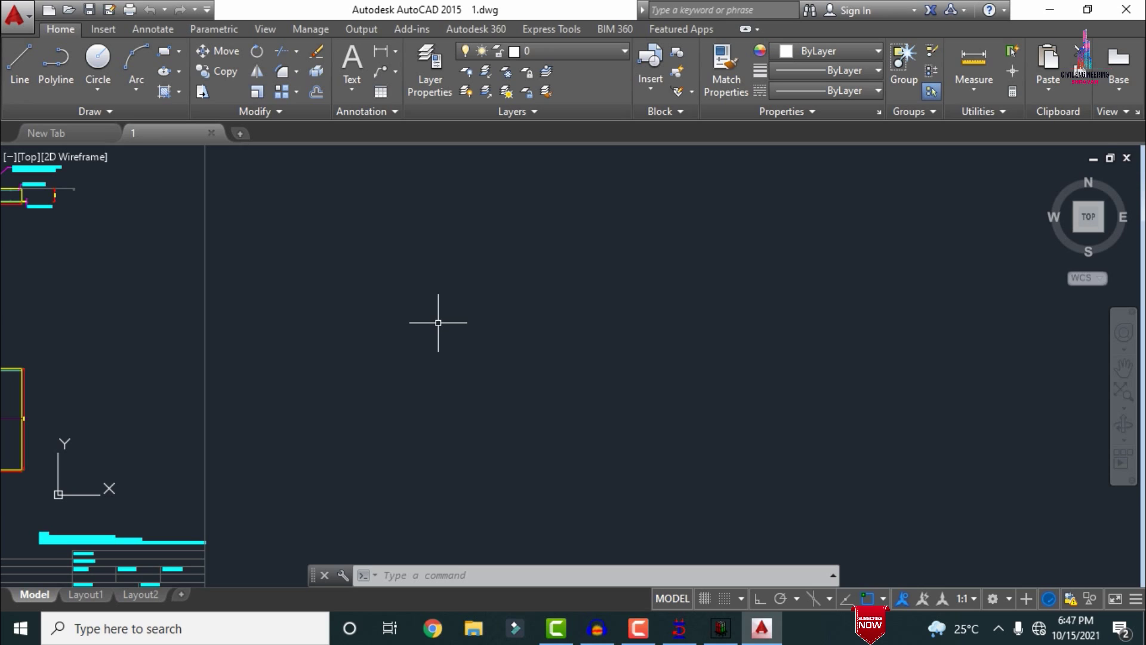
Zoom extents and all in 1.dwg, inspect the footing elevation, then show the Layout2 sheet
type("z")
key("Return")
type("e")
key("Return")
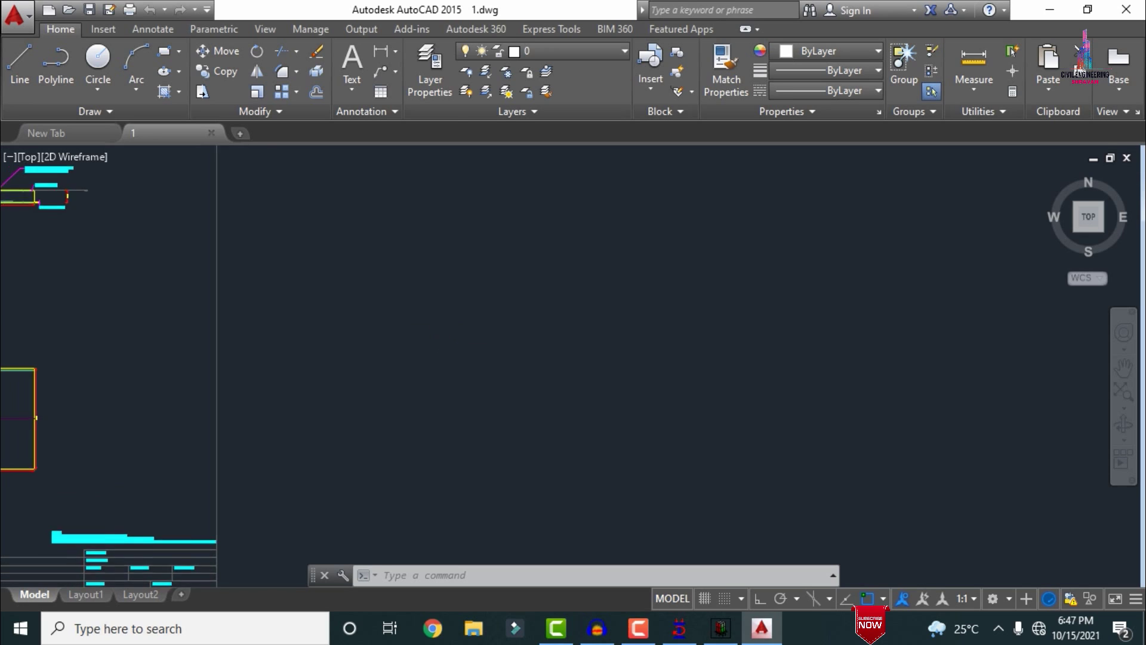
type("z")
key("Return")
type("a")
key("Return")
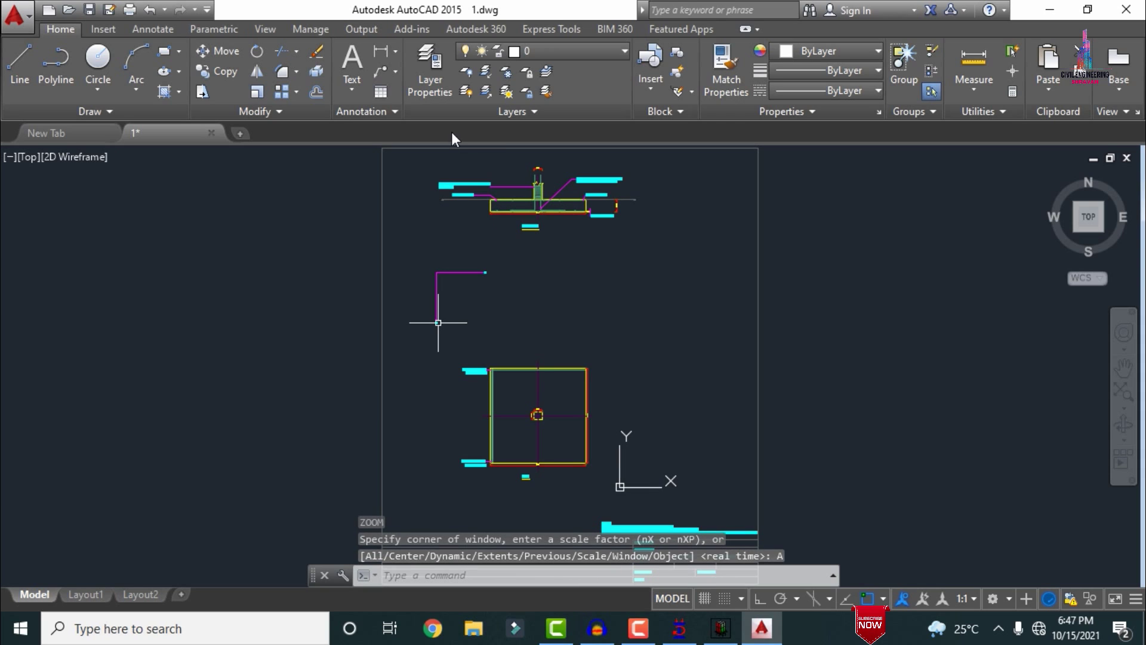
scroll(490, 166, "up", 5)
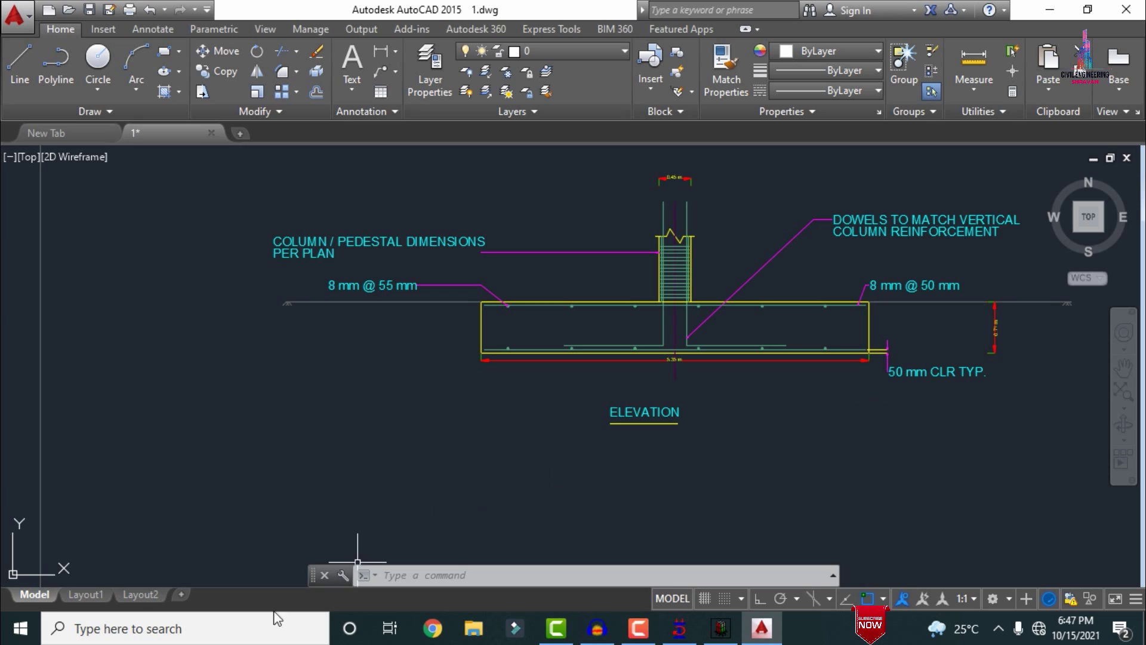
left_click(138, 593)
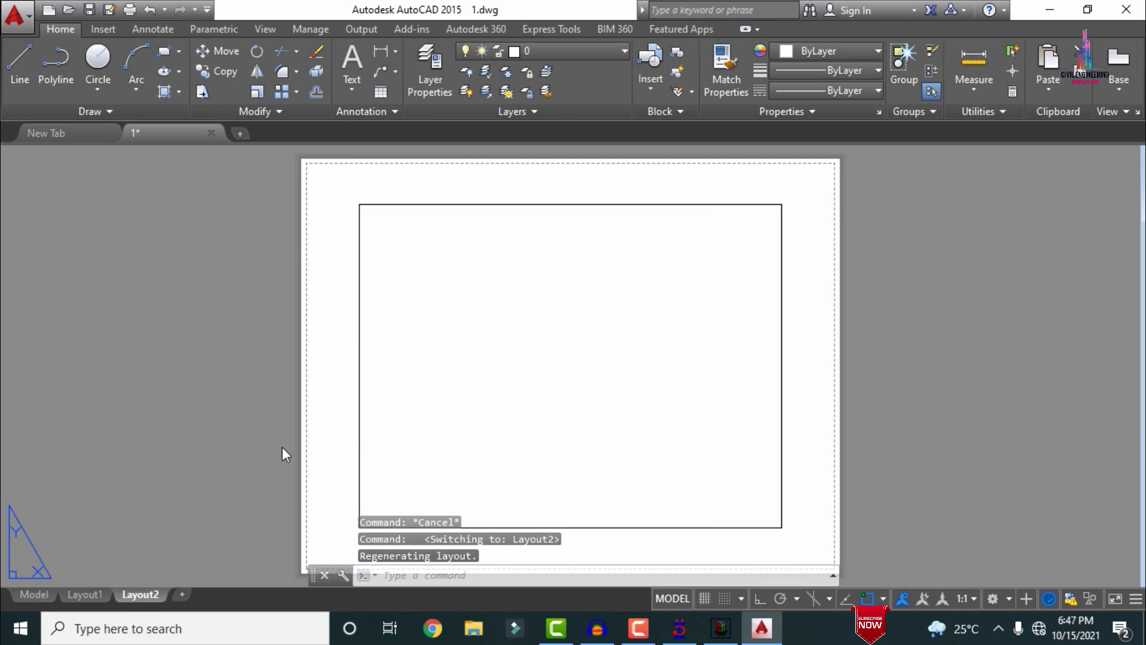
Export the Layout2 sheet of 1.dwg to PDF as 1.pdf on the desktop
left_click(29, 24)
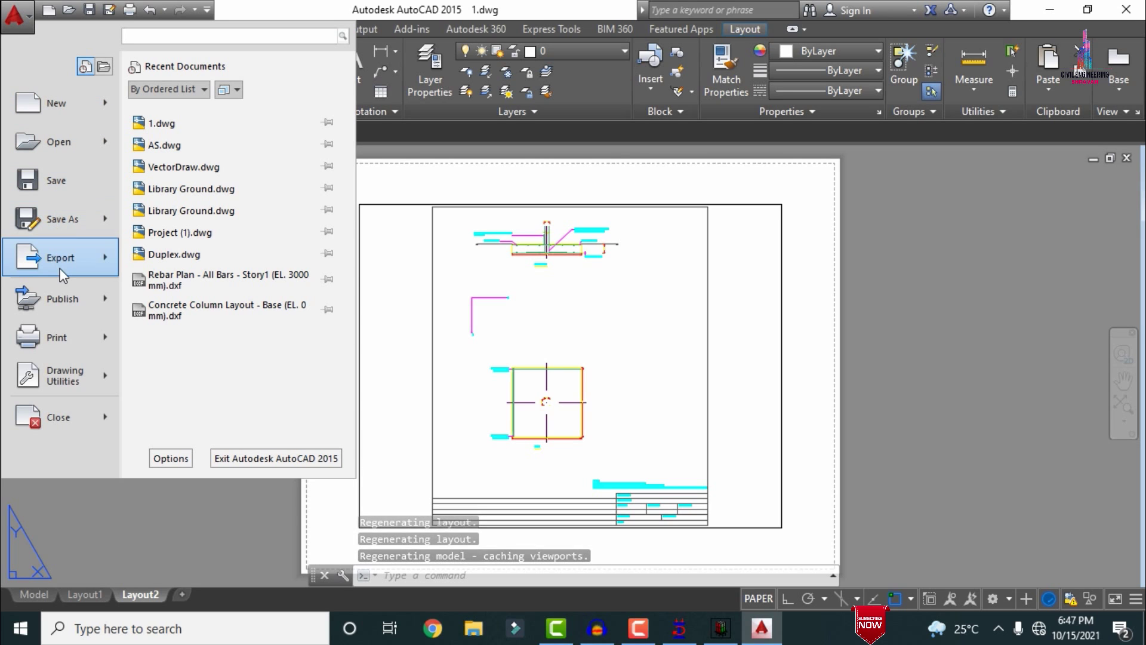
mouse_move(59, 260)
left_click(152, 263)
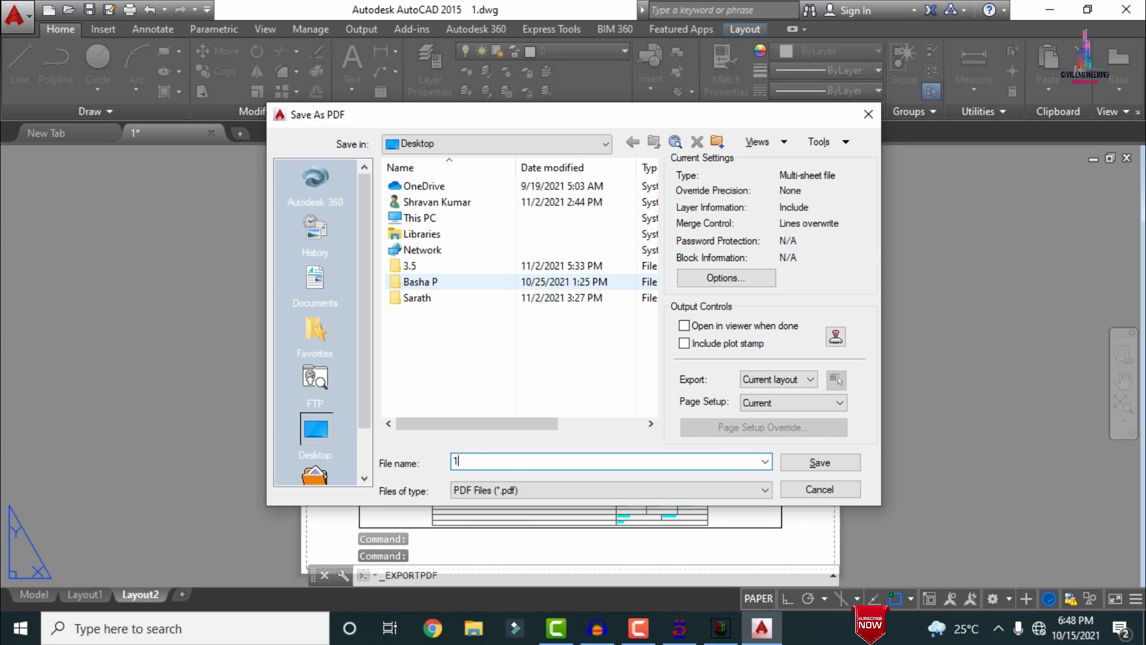
key("Return")
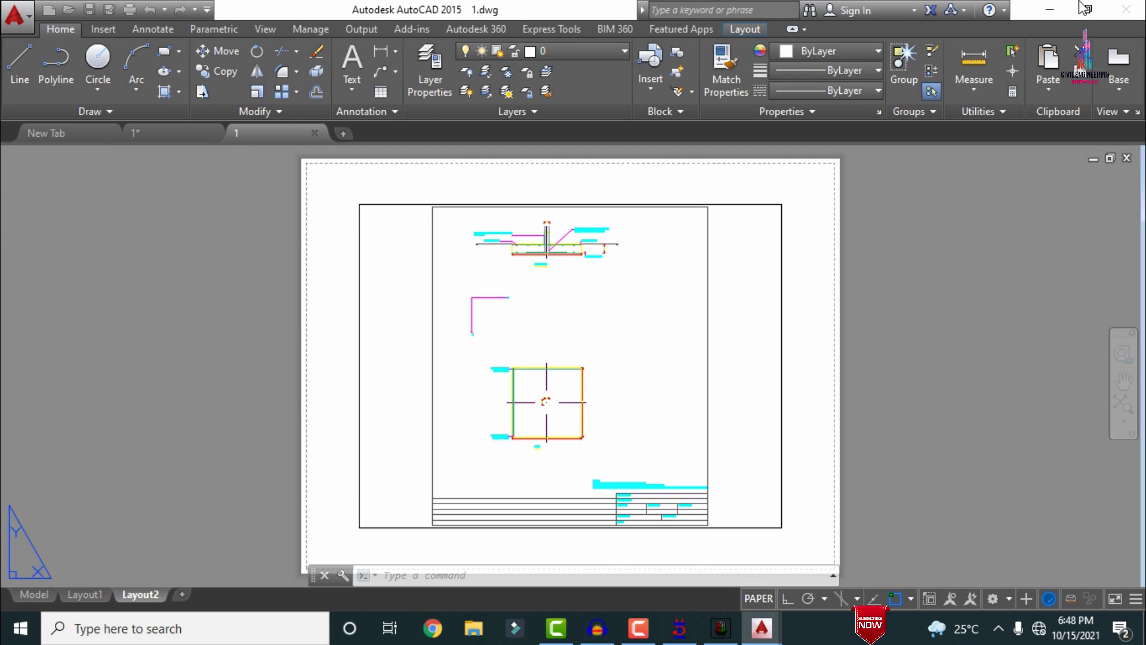
Accept STAAD.foundation's auto-save prompt and open 2.dwg from the desktop
left_click(1052, 11)
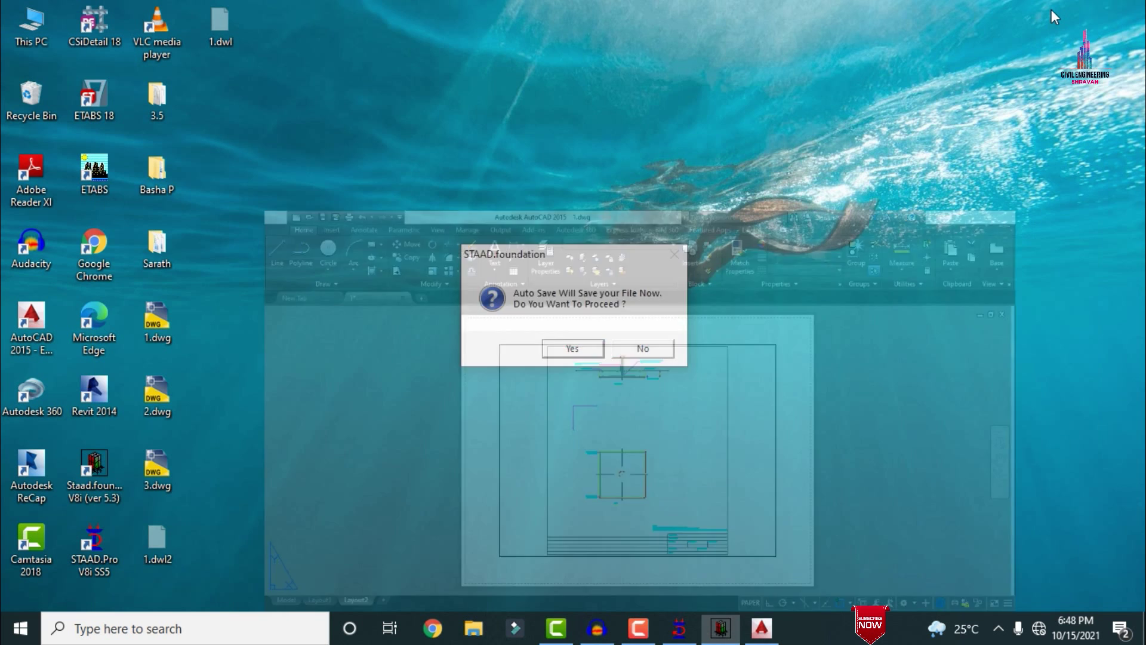
left_click(600, 347)
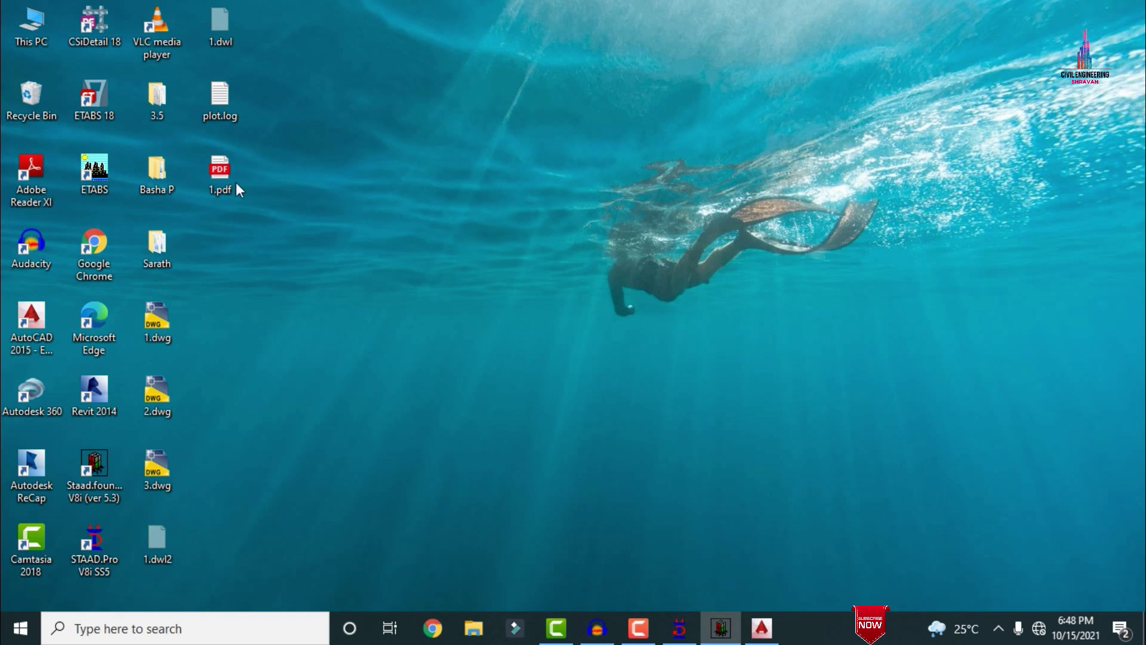
double_click(156, 394)
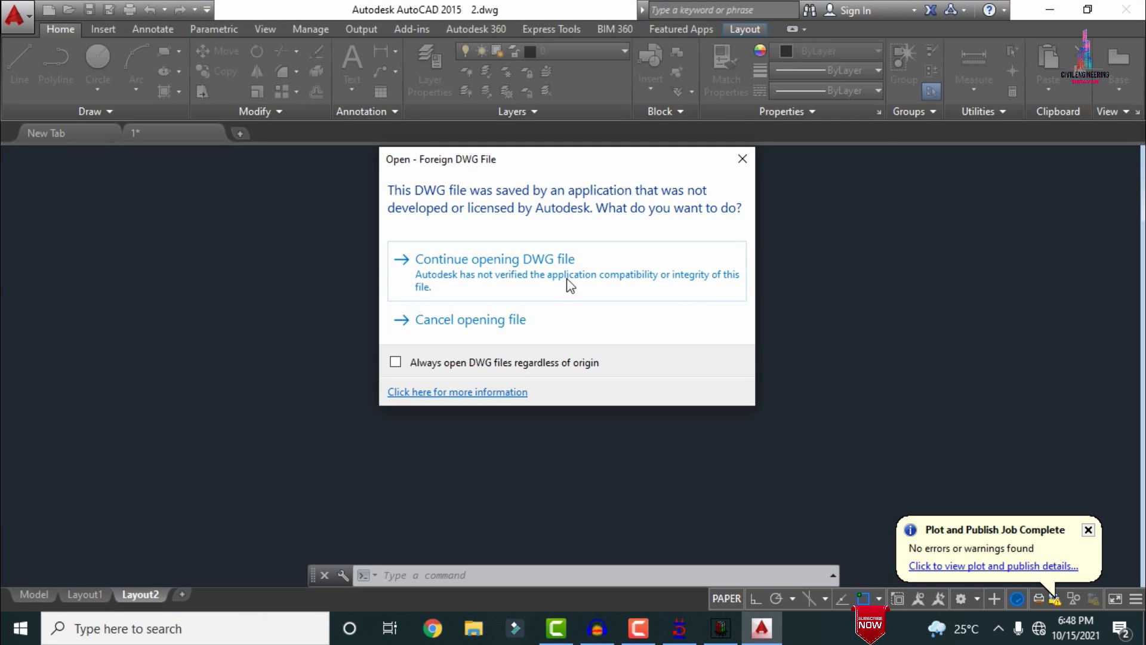
Finish opening the non-Autodesk 2.dwg, zoom all on the schedule, and show Layout2
left_click(522, 283)
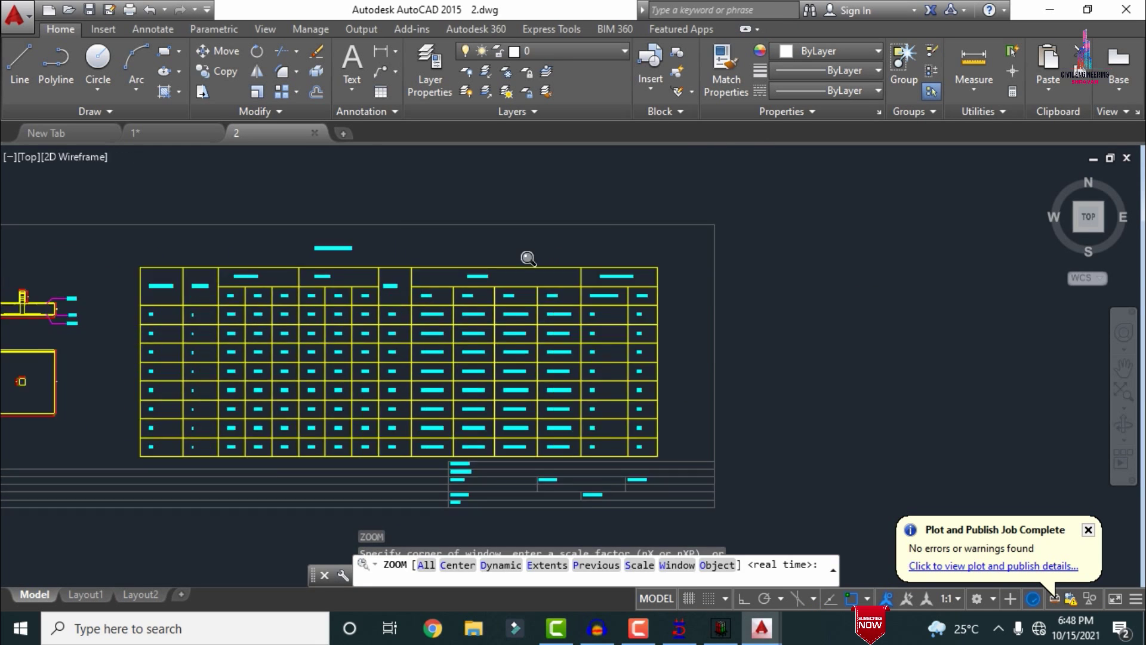
type("a")
key("Return")
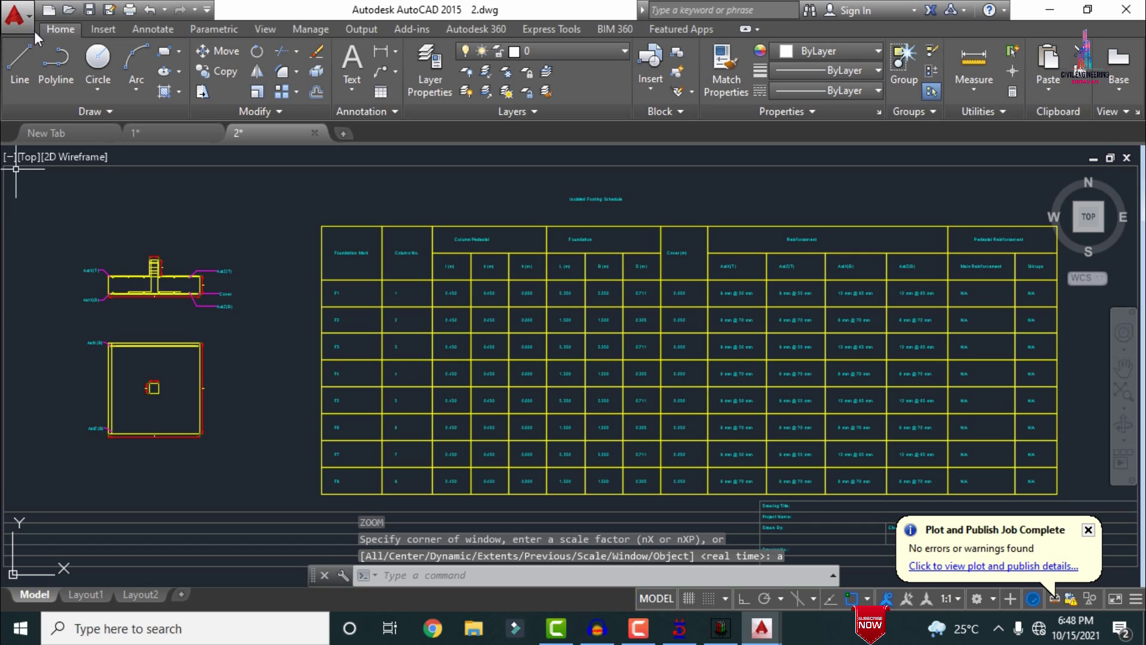
left_click(136, 595)
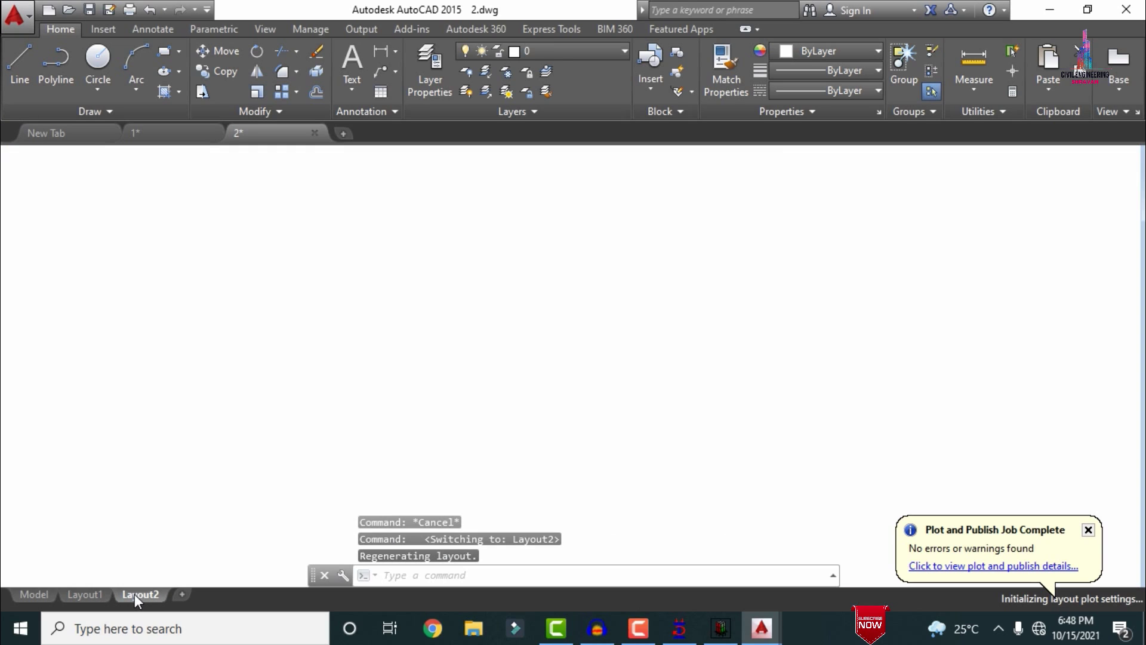
Export the 2.dwg Layout2 sheet to PDF as 2.pdf on the desktop
left_click(28, 12)
left_click(63, 266)
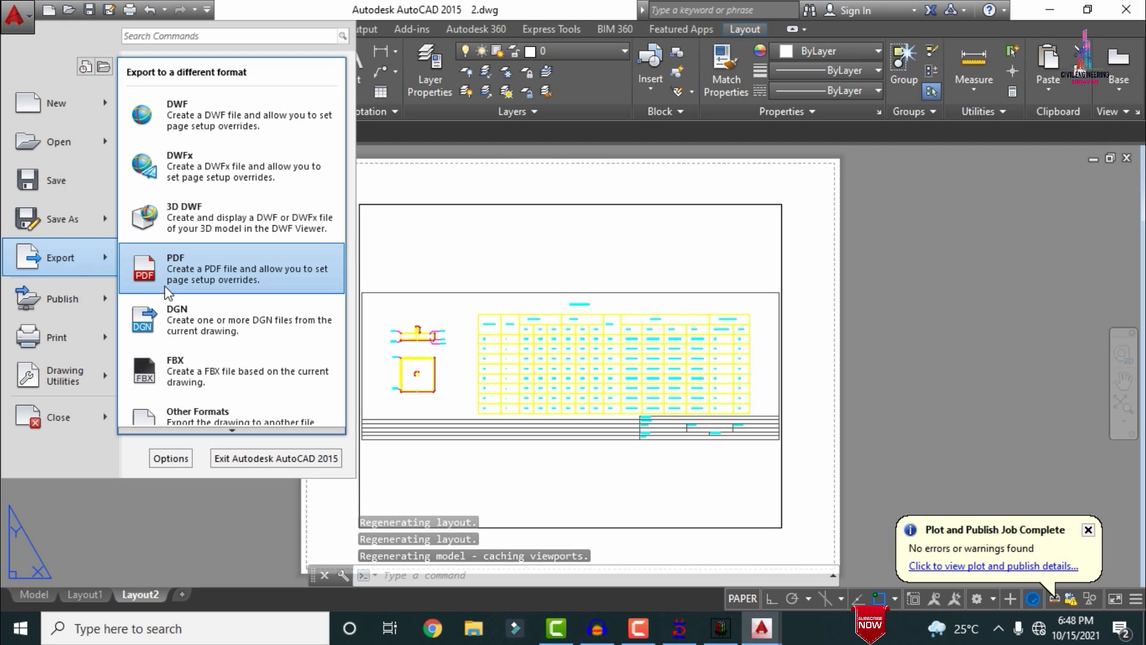
left_click(168, 290)
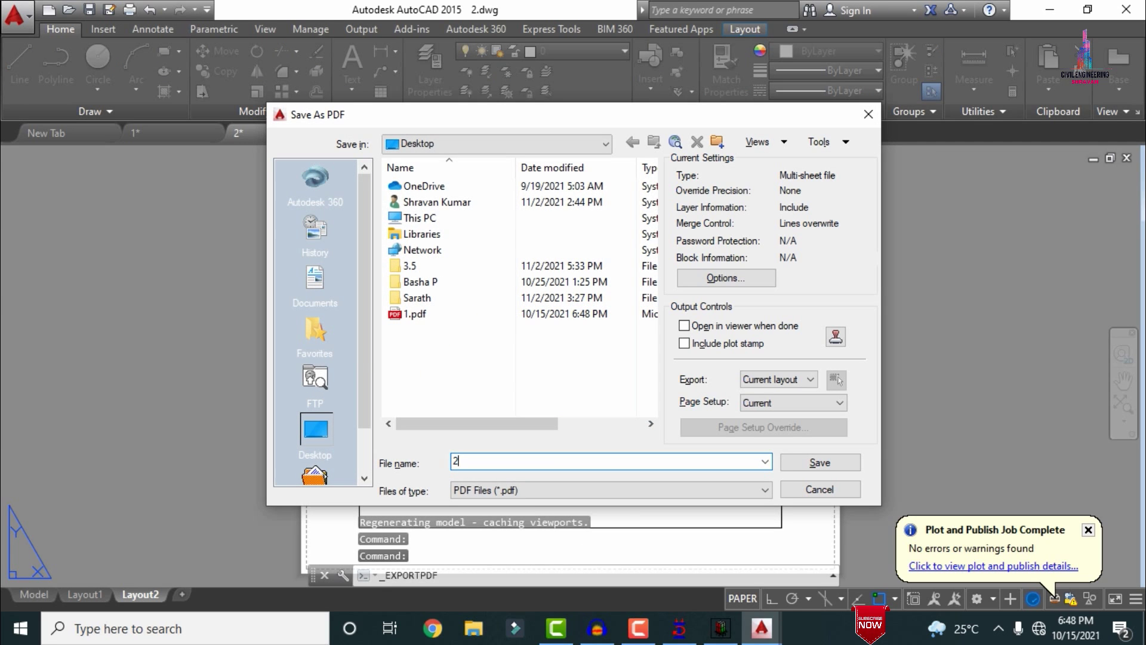
key("Return")
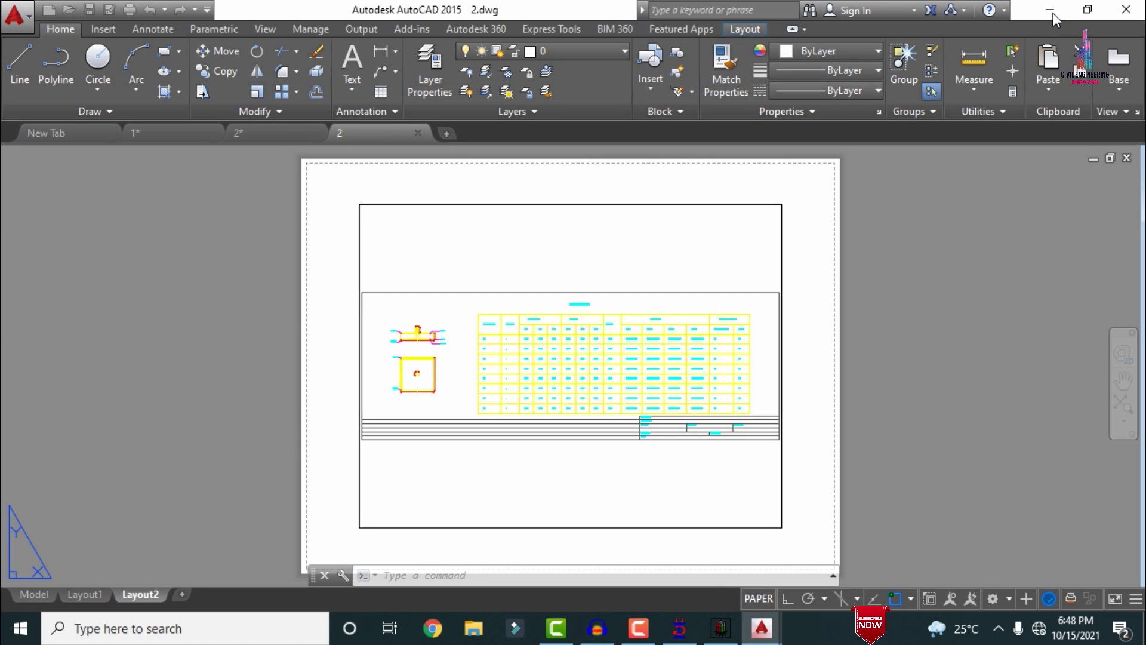
left_click(1052, 11)
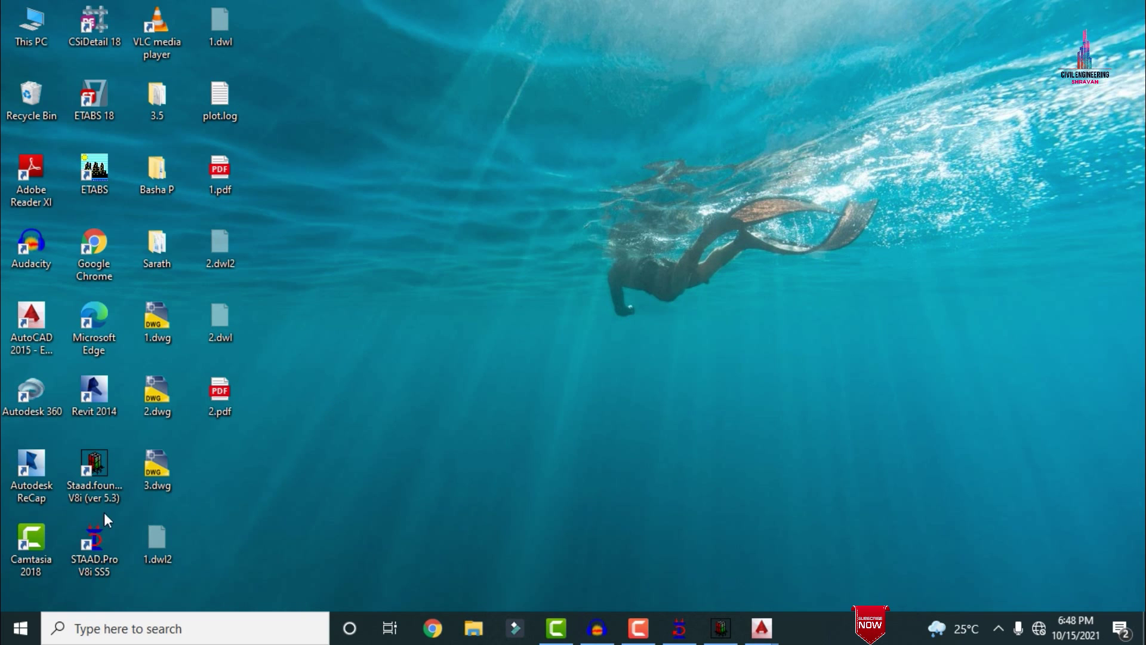
Open 3.dwg from the desktop, zoom all on the GA drawing, and show Layout2
double_click(156, 474)
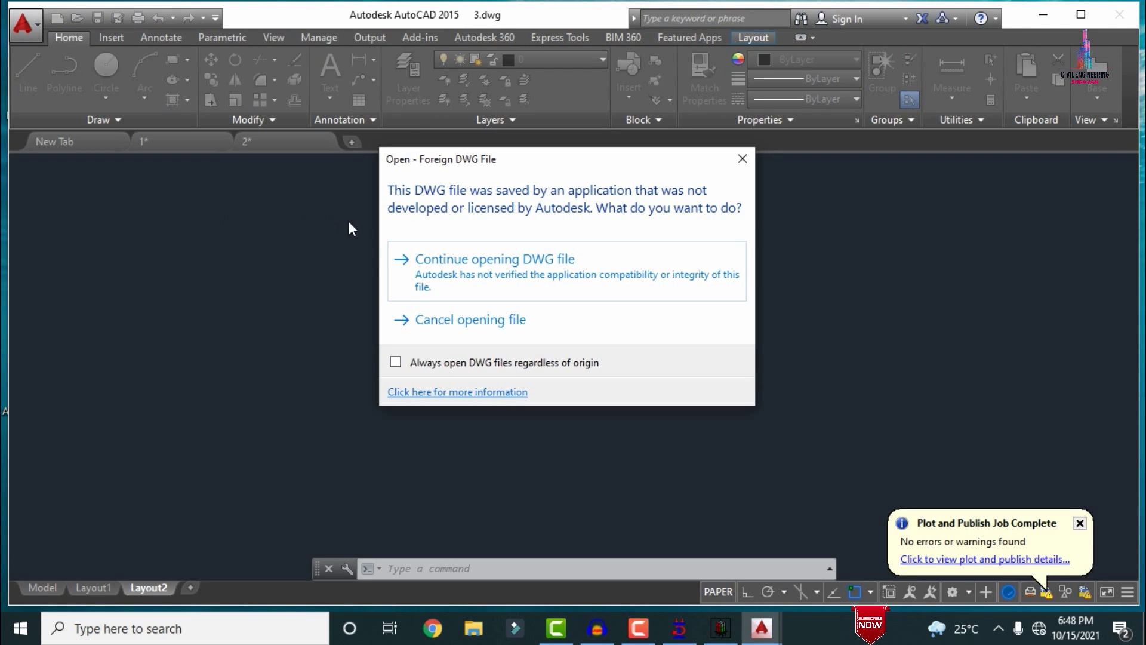
left_click(461, 267)
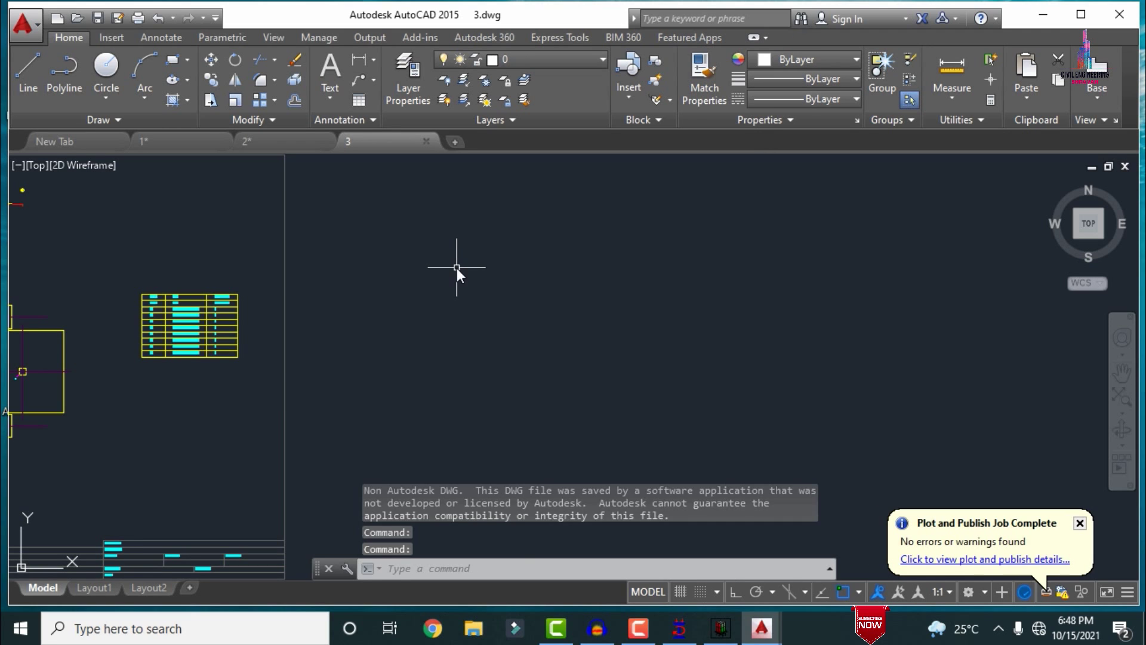
type("z")
key("Return")
type("a")
key("Return")
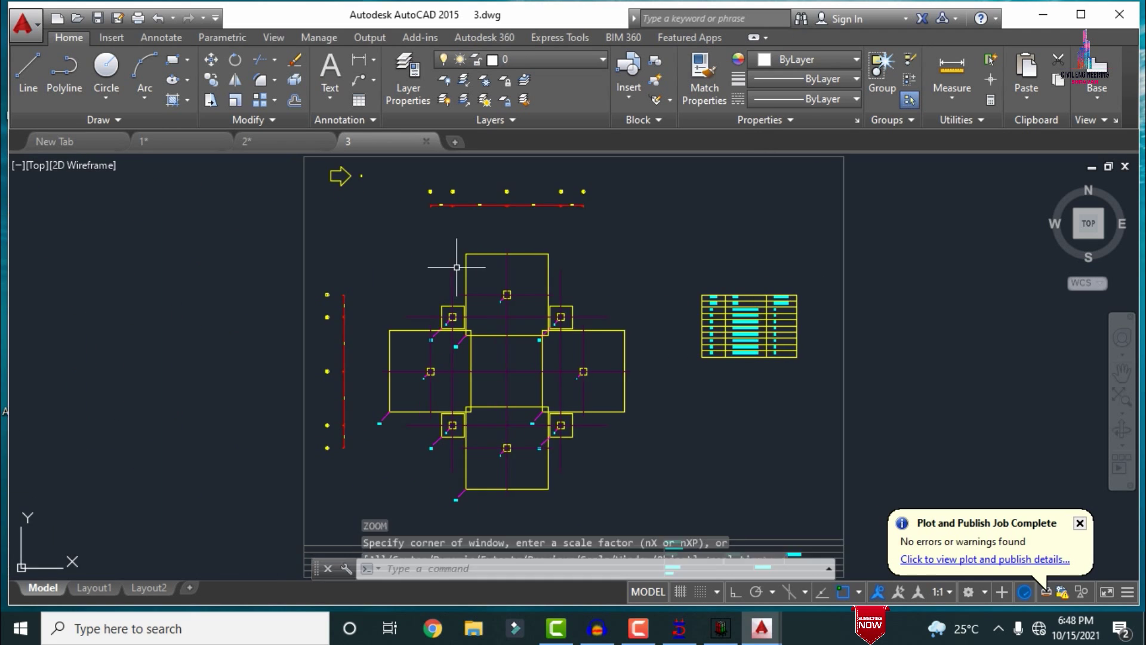
left_click(147, 591)
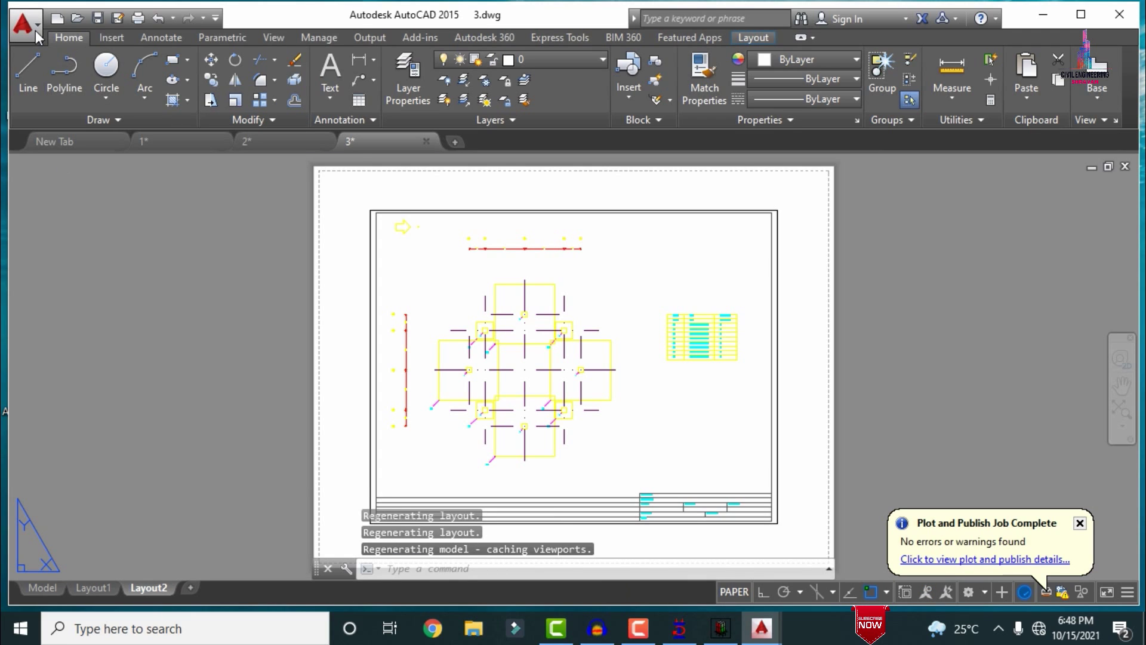
Export the Layout2 general arrangement sheet to PDF named 3.pdf
left_click(35, 31)
mouse_move(77, 269)
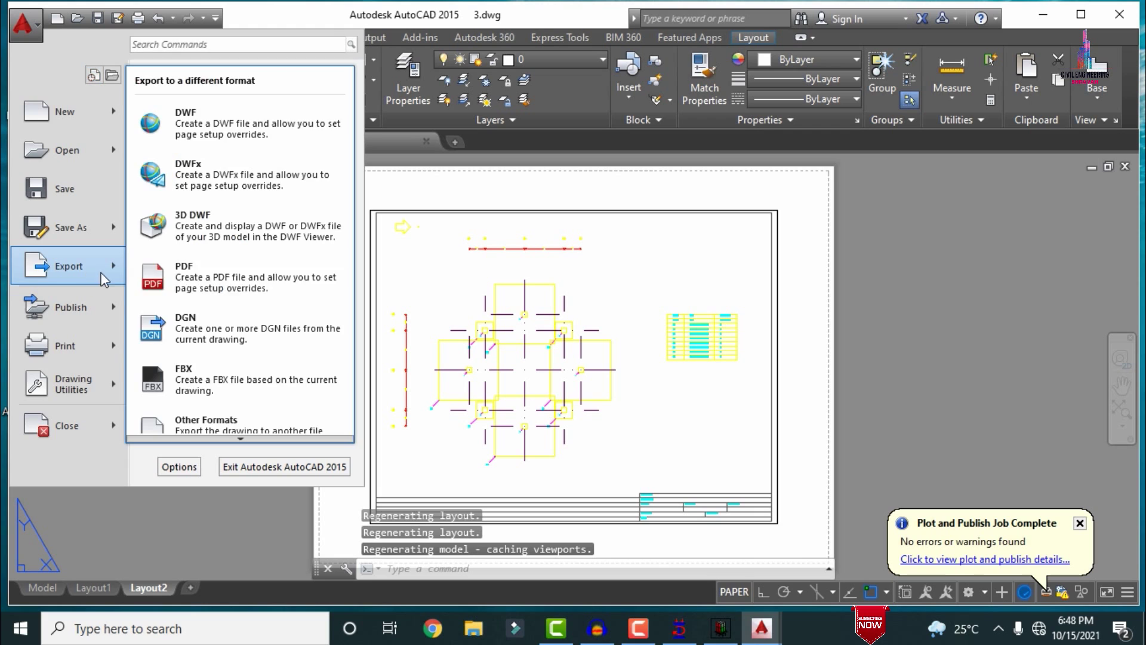
left_click(187, 279)
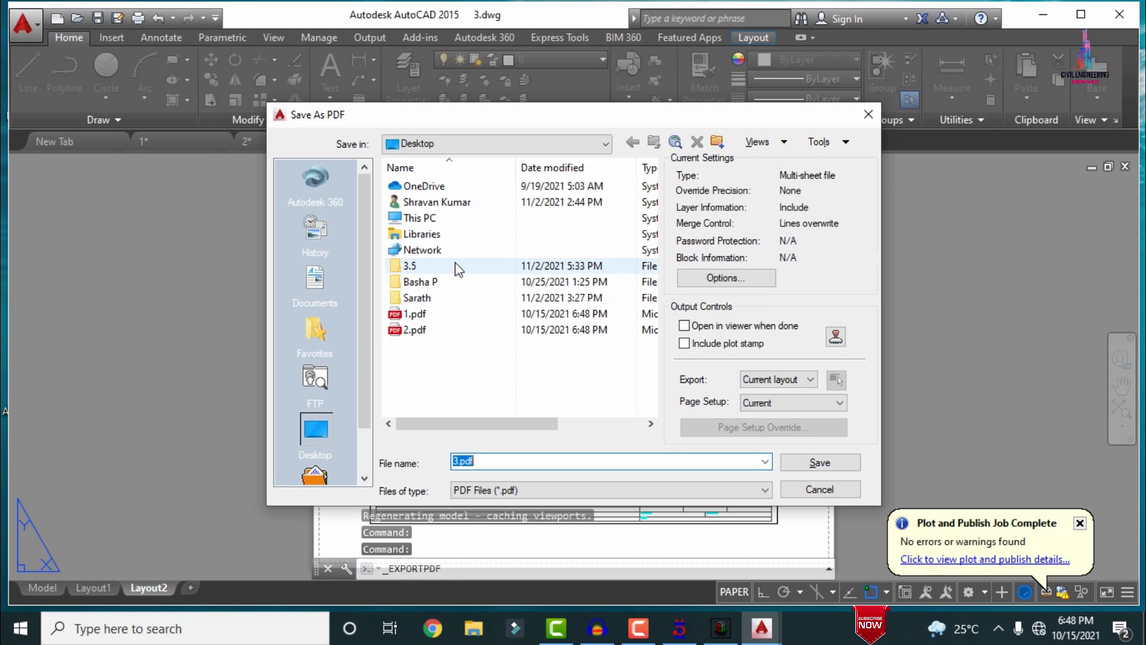
type("3")
key("Return")
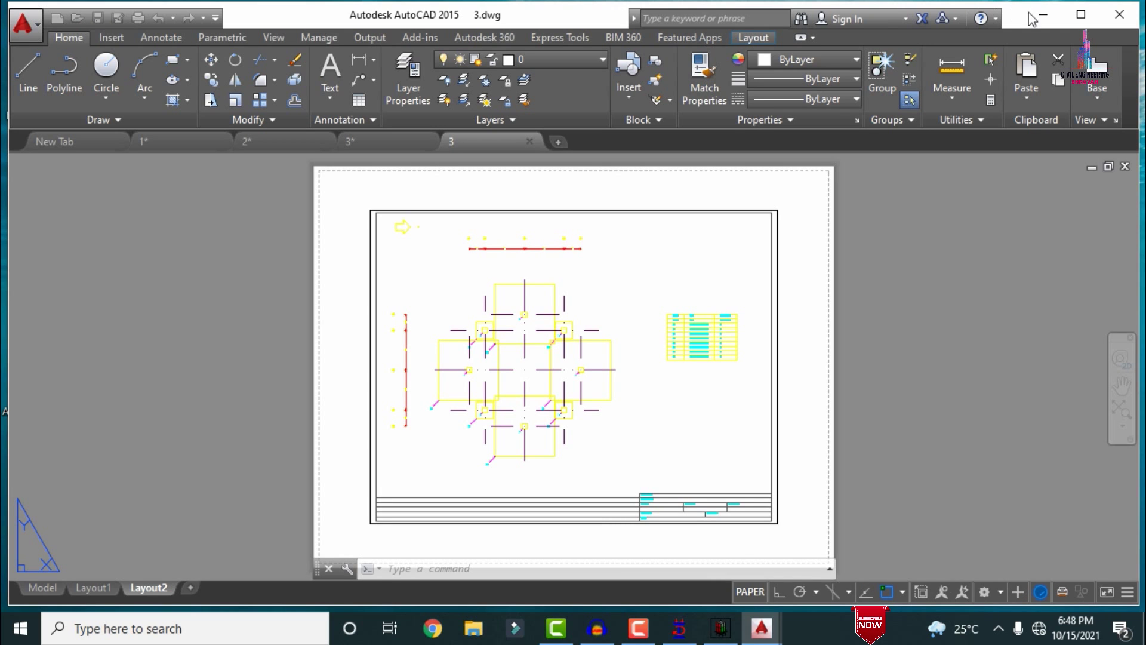
Open 1.pdf in Edge and zoom and pan over the footing 1 elevation and plan
left_click(1042, 17)
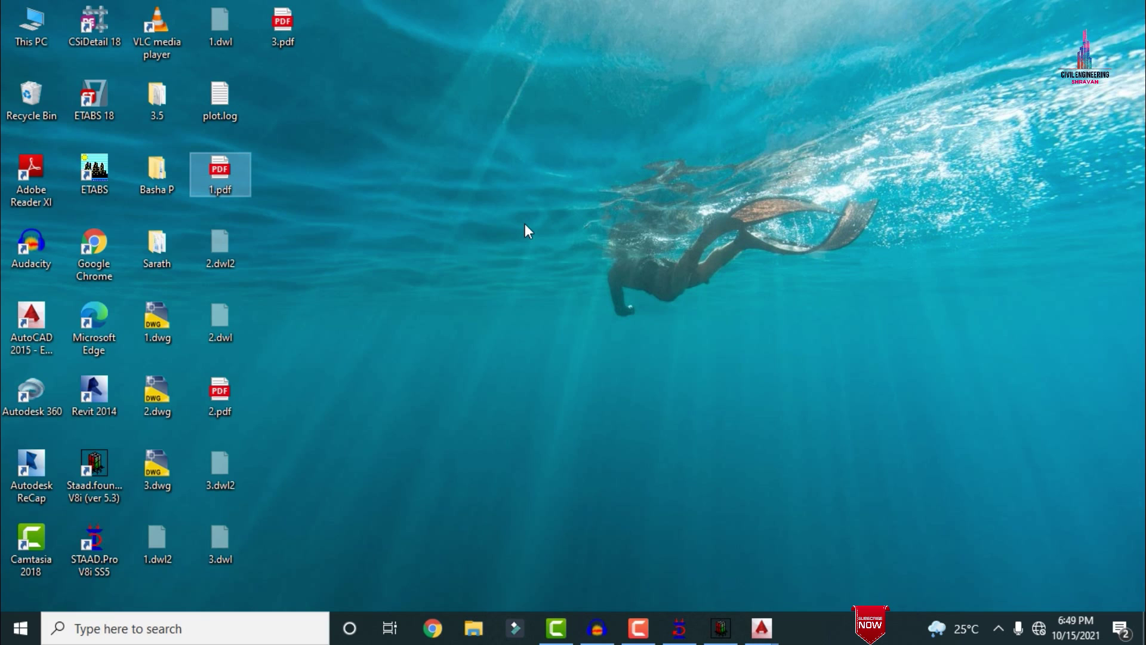
key("Return")
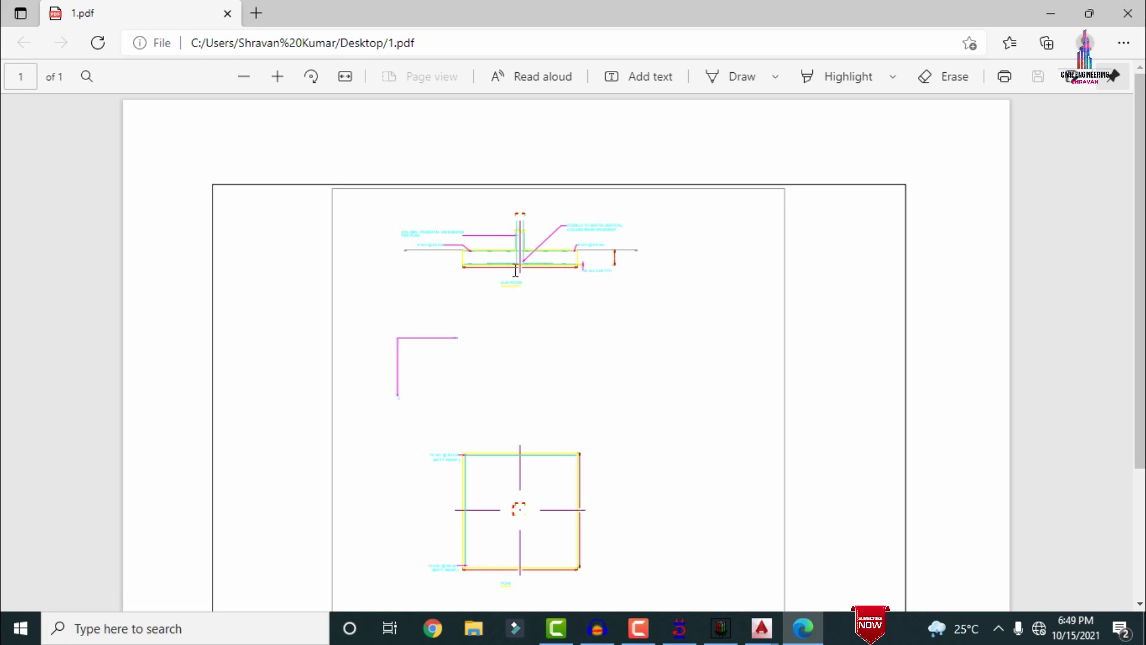
scroll(516, 271, "up", 5, "ctrl")
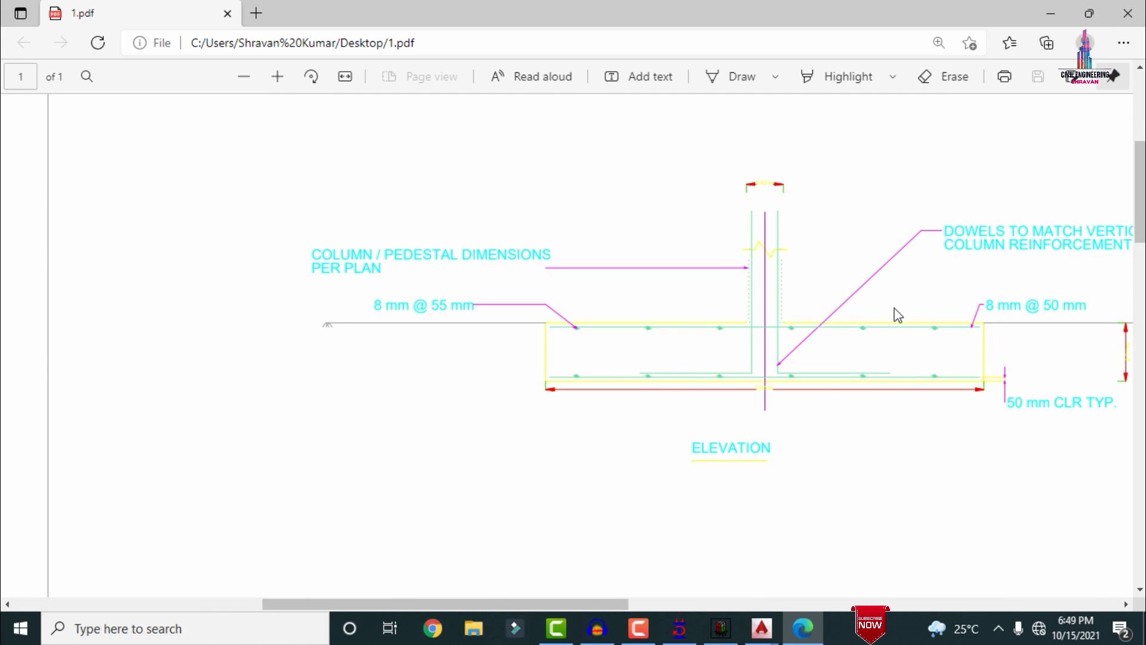
left_click_drag(607, 605, 646, 600)
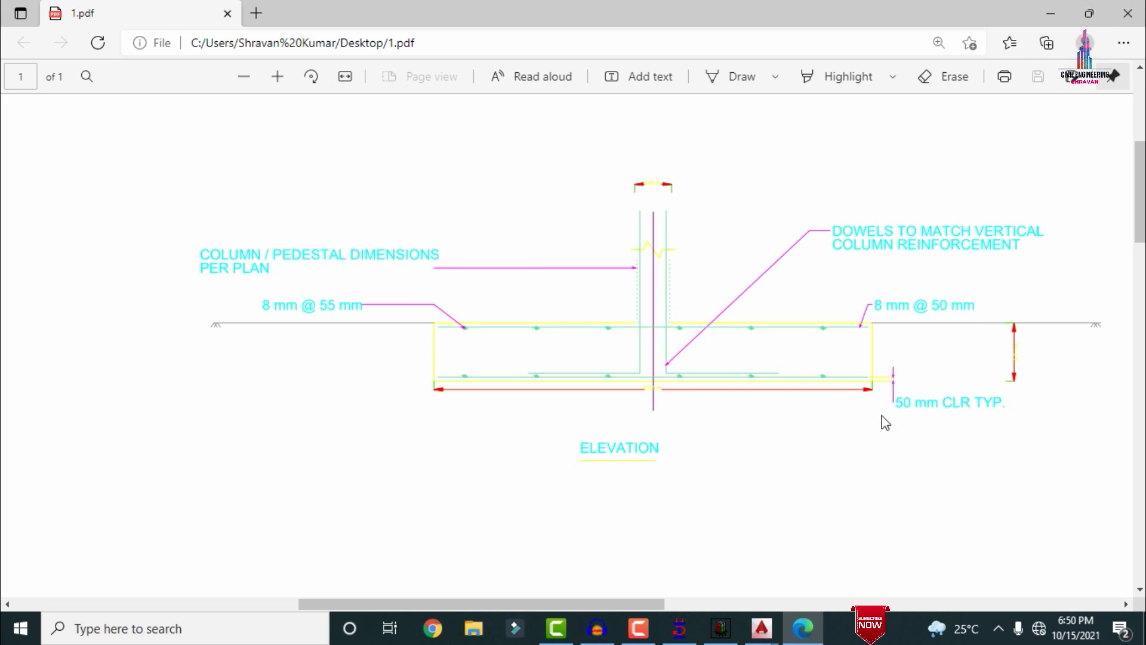
scroll(776, 371, "down", 12)
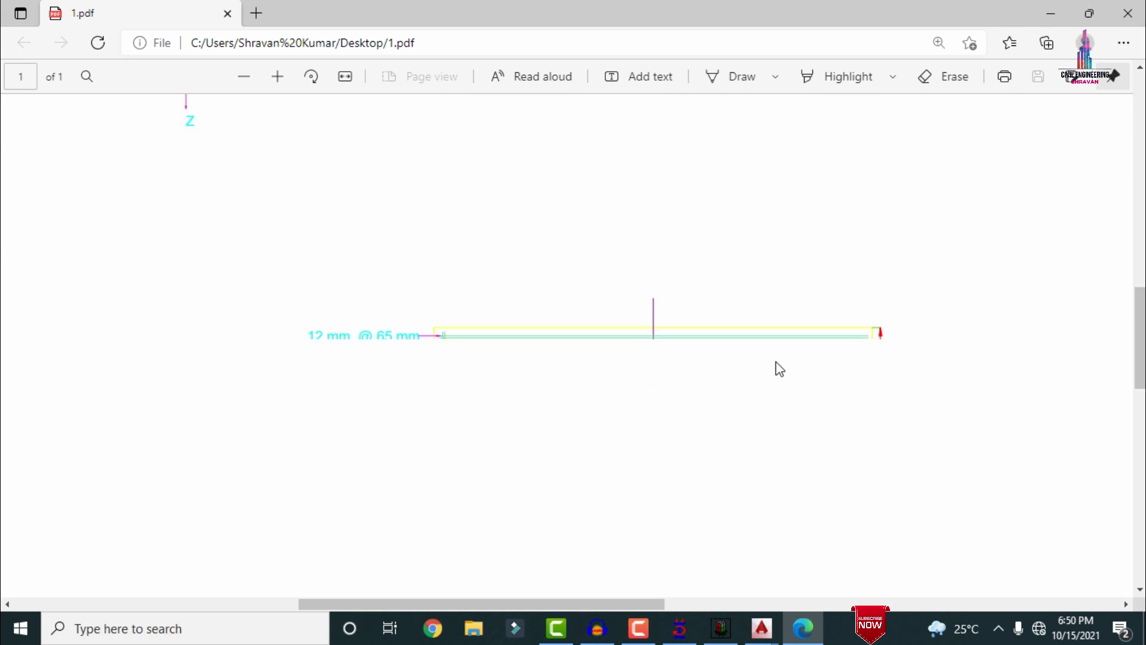
scroll(779, 363, "down", 4)
scroll(778, 363, "up", 3)
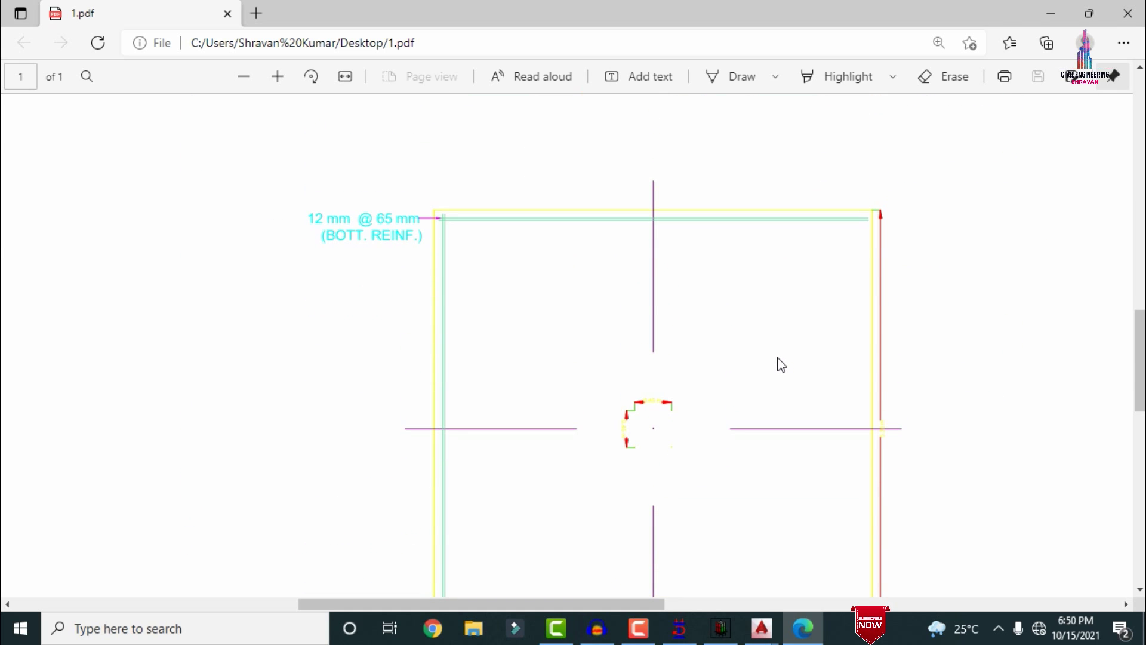
left_click(1052, 13)
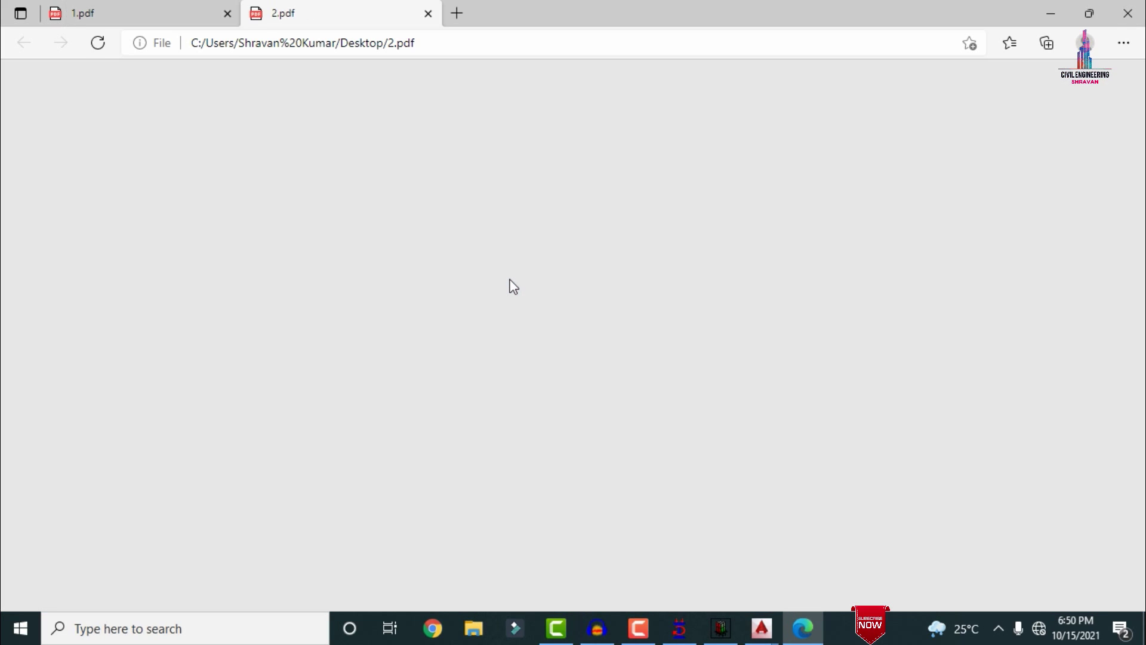
Zoom into the Isolated Footing Schedule in 2.pdf and pan across its columns
scroll(512, 287, "down", 2)
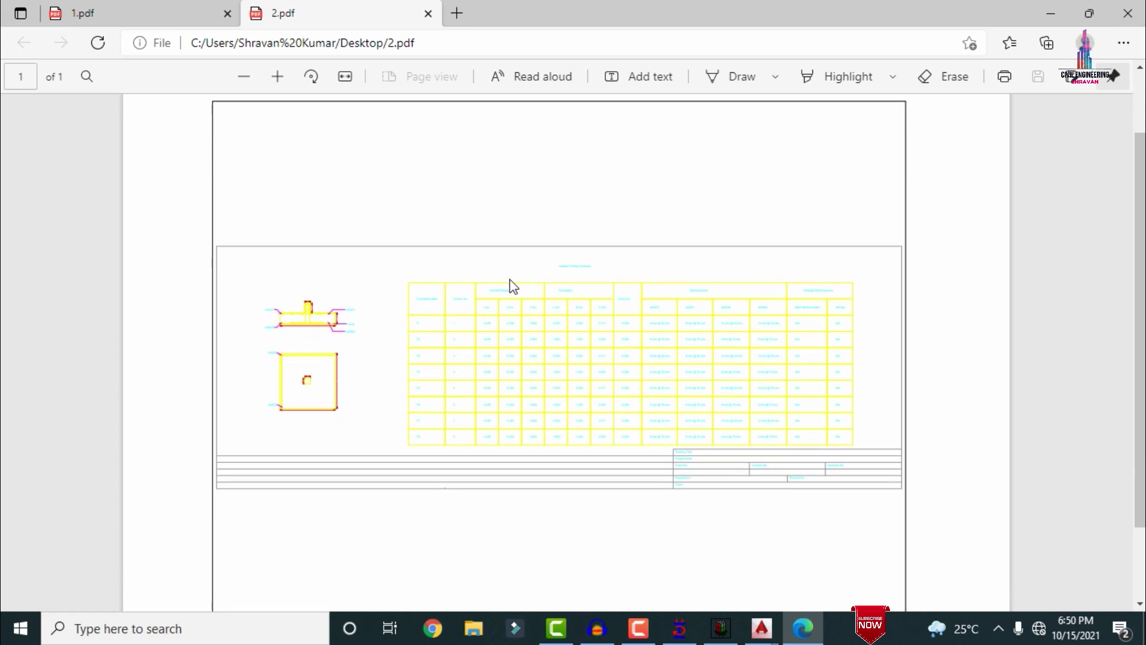
scroll(291, 338, "up", 3, "ctrl")
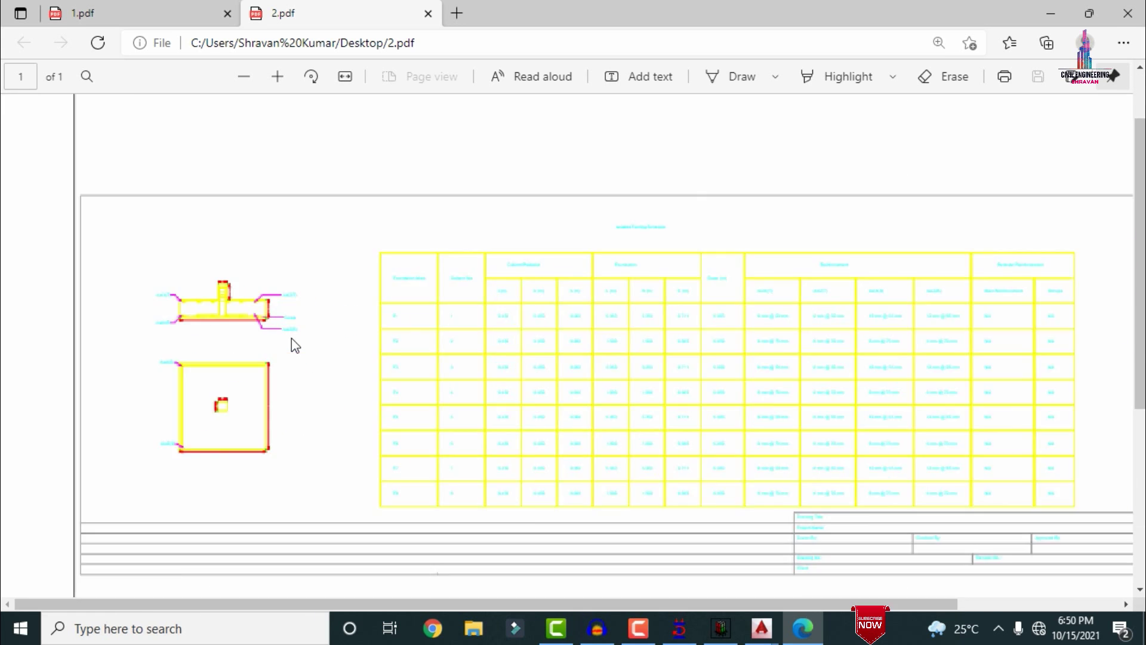
scroll(76, 277, "up", 3, "ctrl")
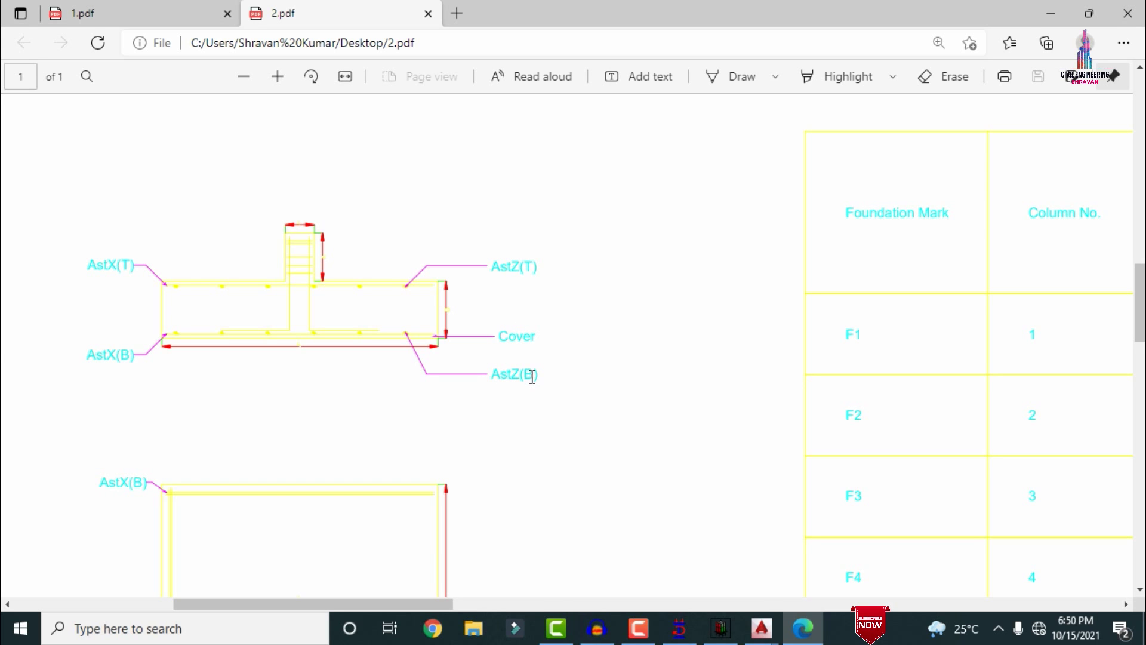
scroll(477, 348, "down", 4)
left_click_drag(399, 603, 568, 568)
scroll(573, 348, "up", 7)
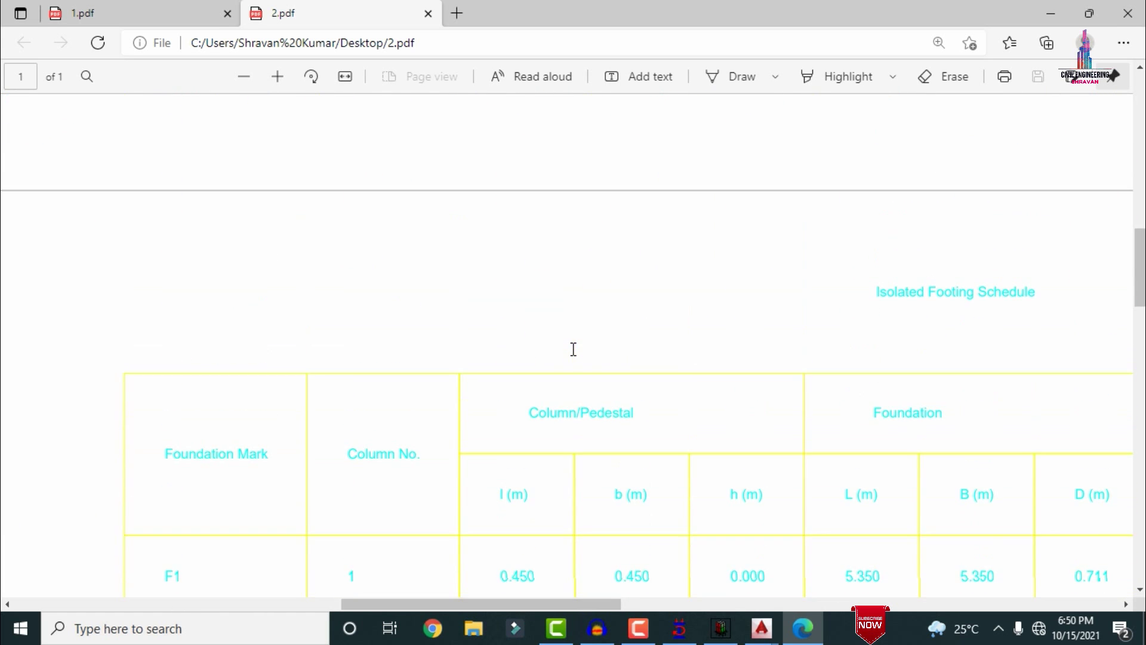
scroll(573, 318, "up", 1)
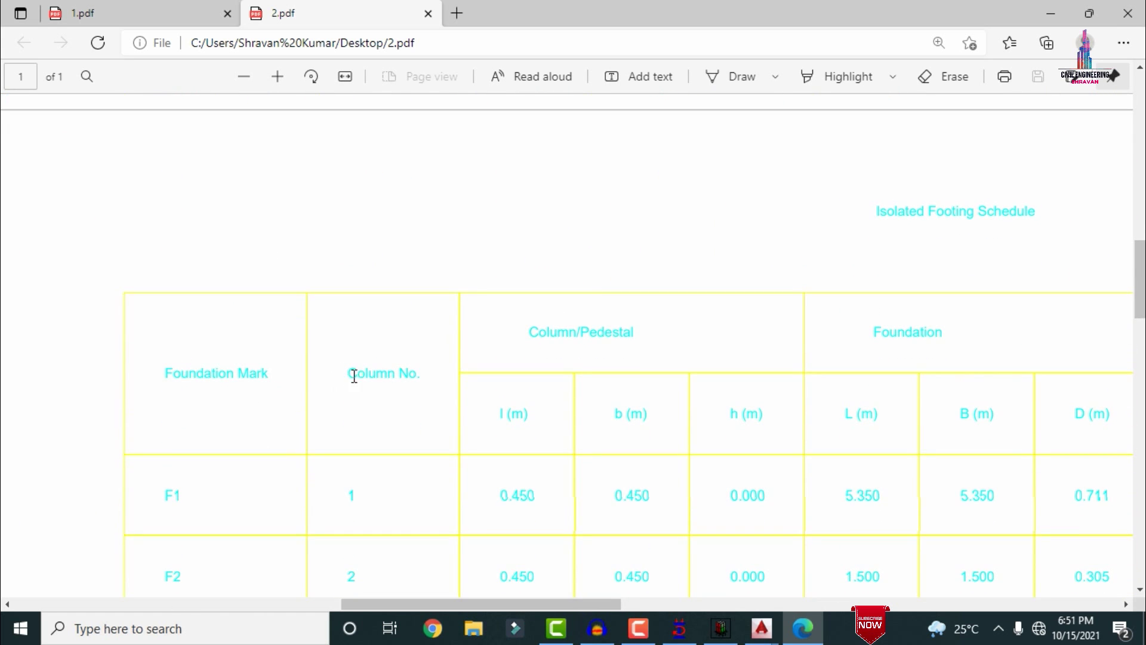
scroll(556, 333, "down", 1)
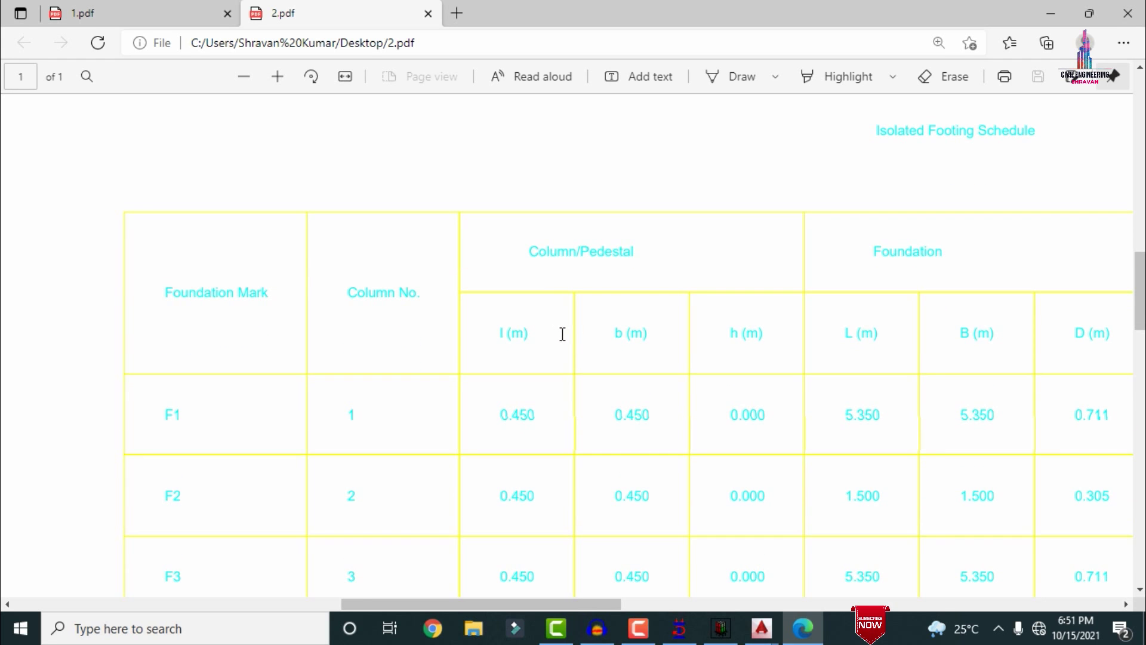
left_click_drag(555, 604, 581, 607)
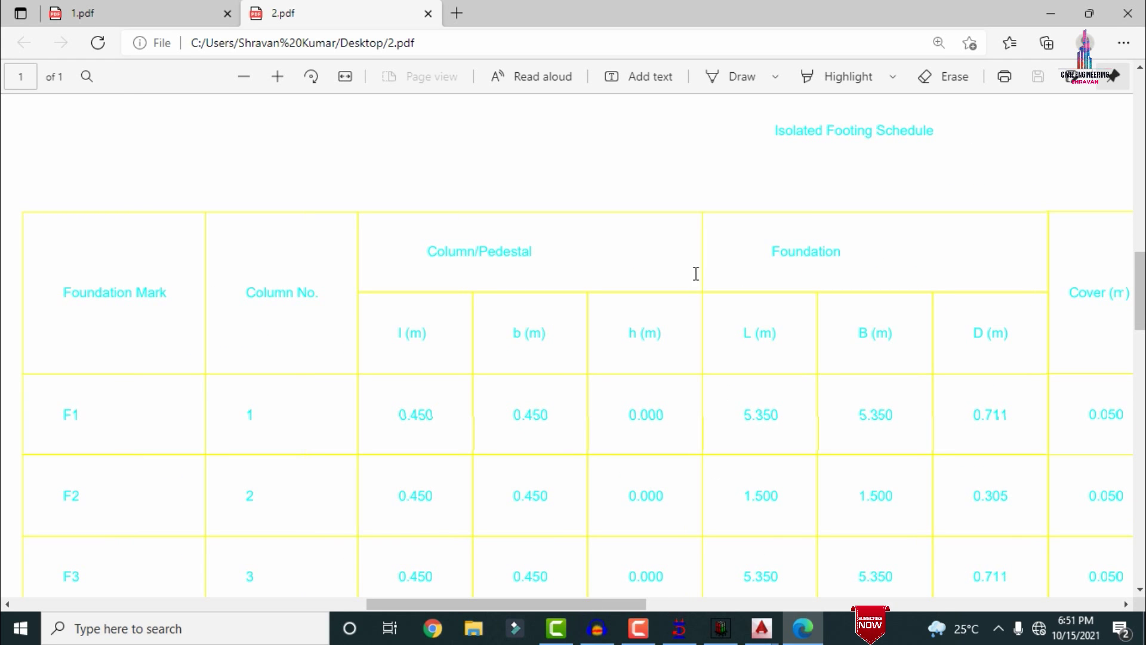
left_click_drag(455, 604, 628, 601)
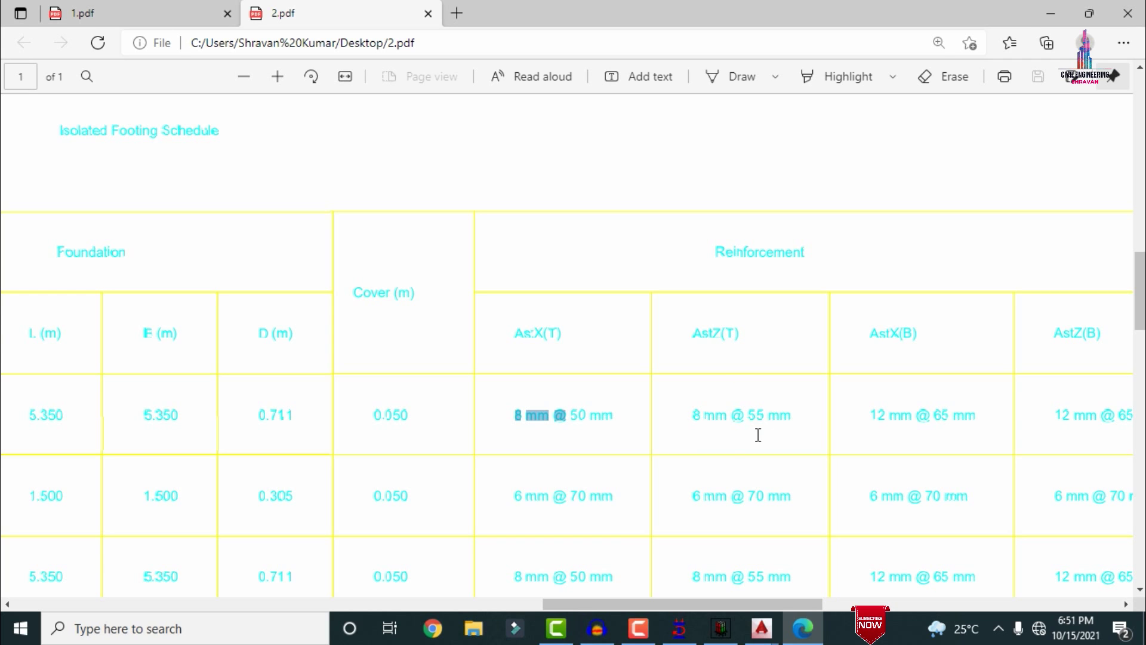
left_click_drag(596, 602, 661, 602)
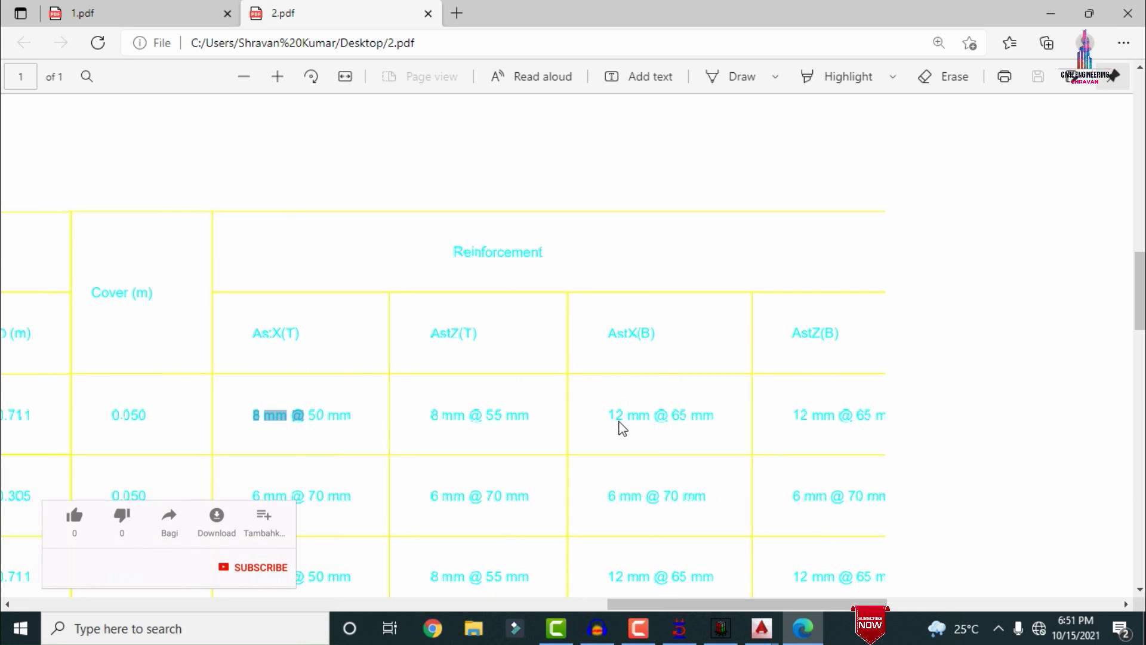
Select the AstZ(B) reinforcement value in the schedule, then return to the desktop
left_click(681, 425)
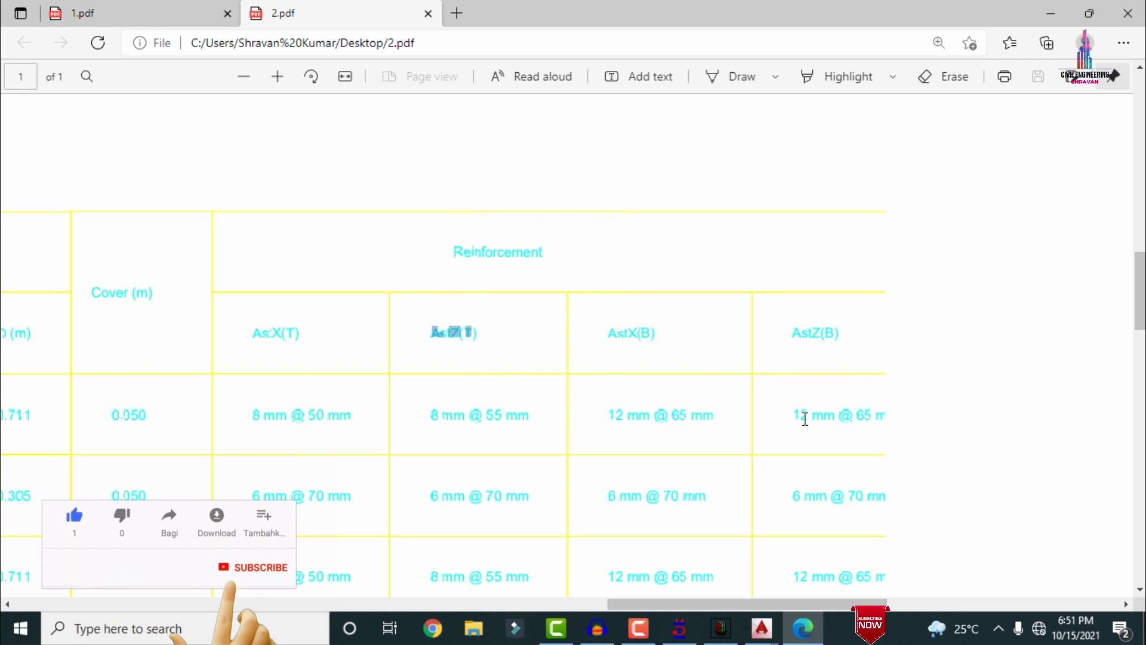
double_click(851, 415)
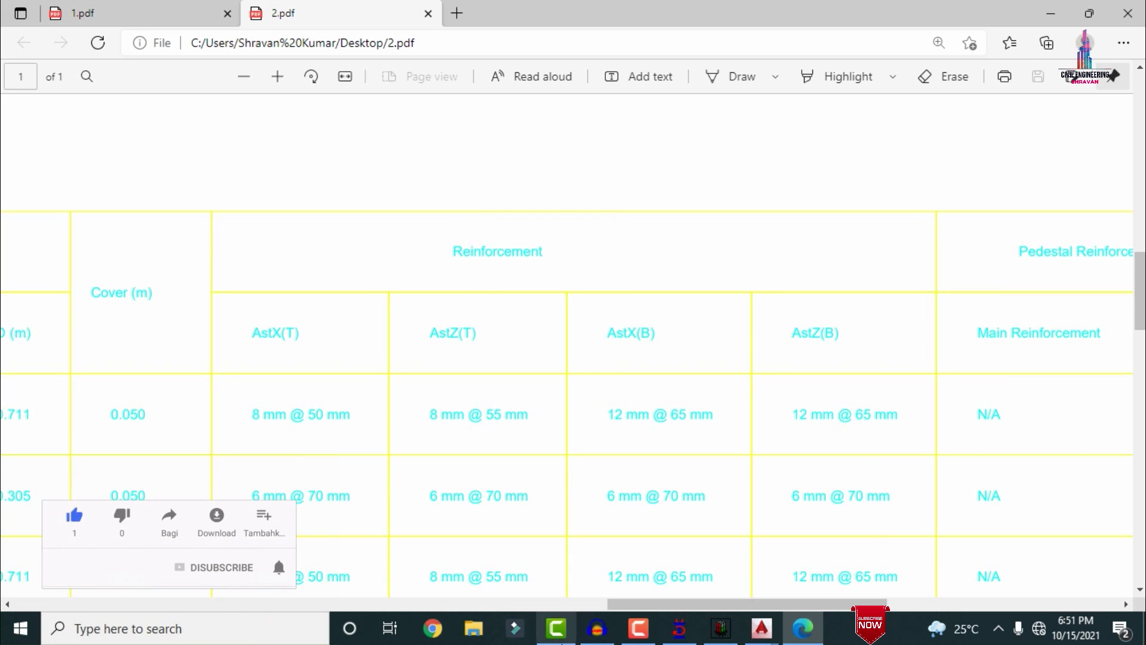
scroll(676, 608, "down", 2)
scroll(990, 314, "up", 8)
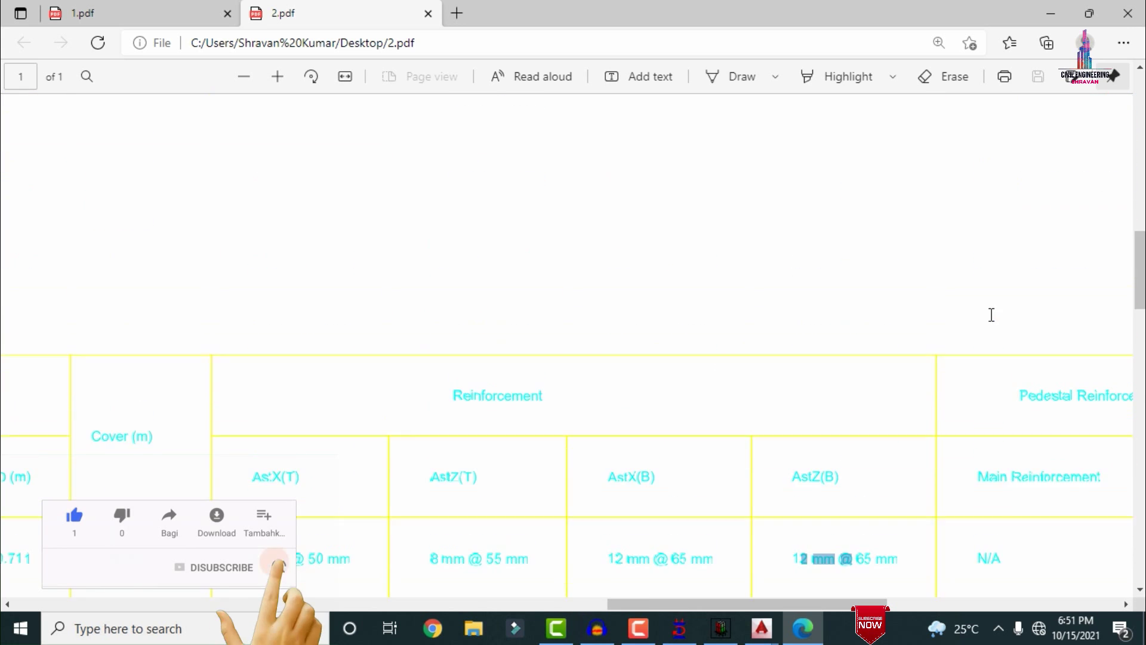
left_click(1051, 14)
Open 3.pdf in Edge and zoom into the FI1–FI8 MARK/SIZE table
double_click(275, 27)
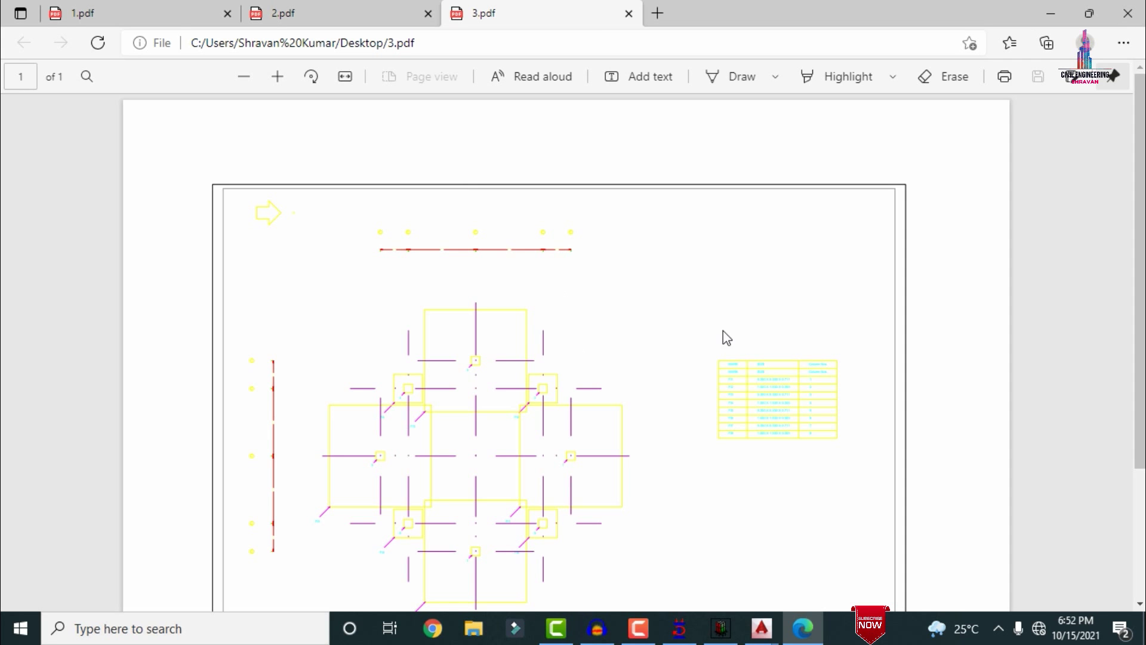
scroll(806, 414, "up", 5, "ctrl")
scroll(998, 509, "up", 1, "ctrl")
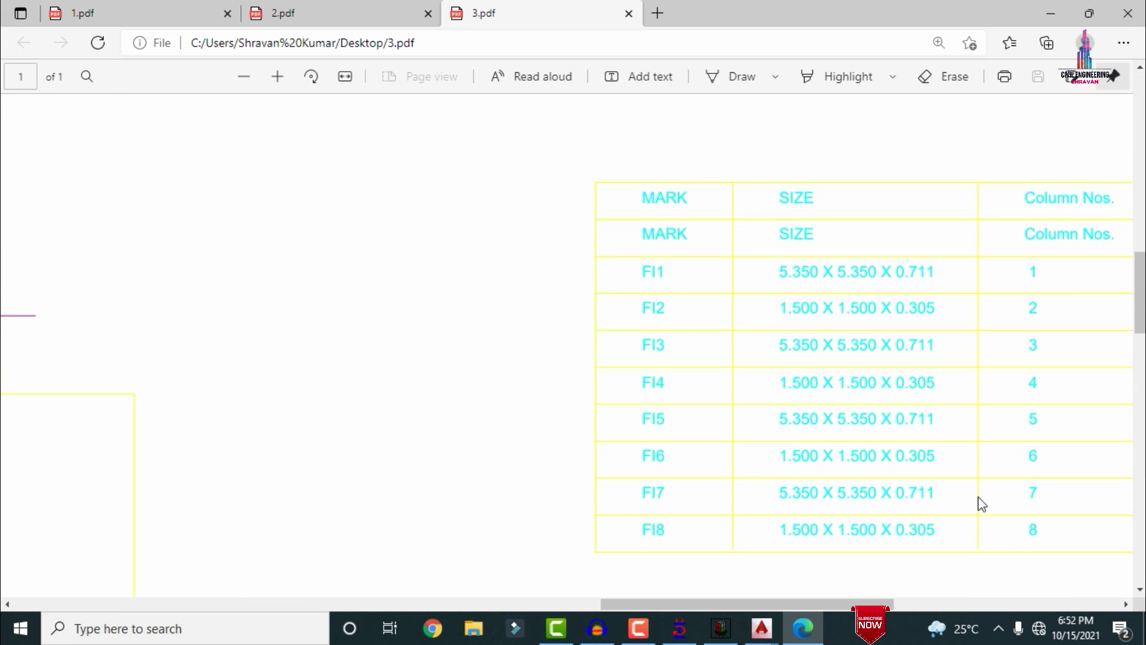
scroll(758, 358, "down", 1, "ctrl")
scroll(776, 373, "down", 1, "ctrl")
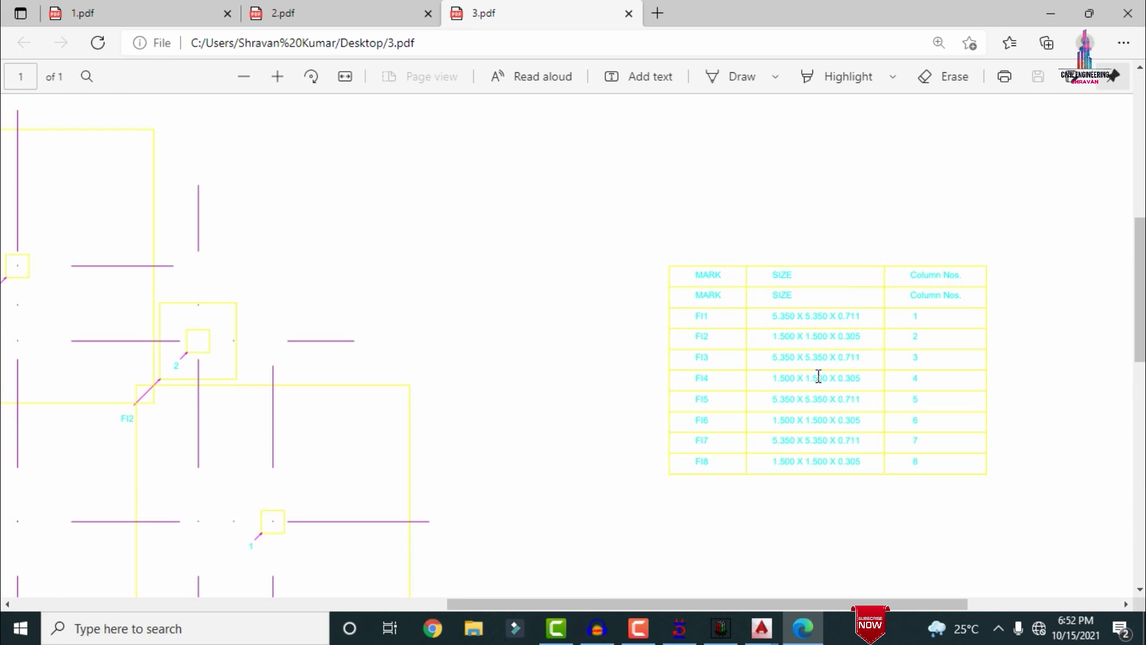
scroll(578, 312, "down", 2, "ctrl")
left_click(1052, 10)
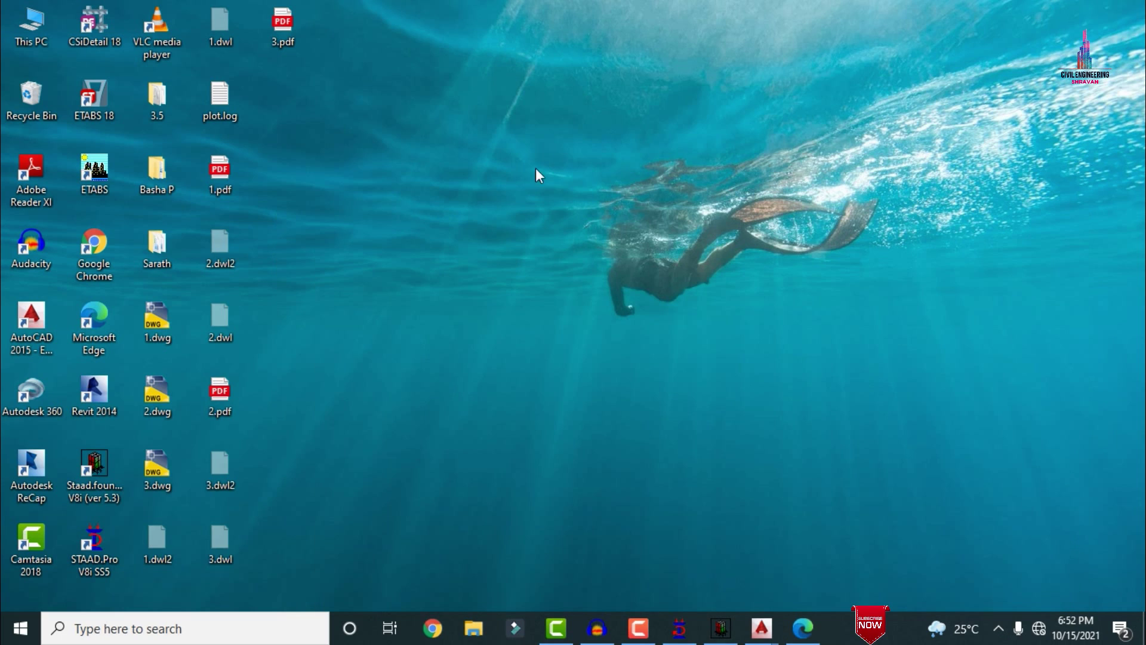